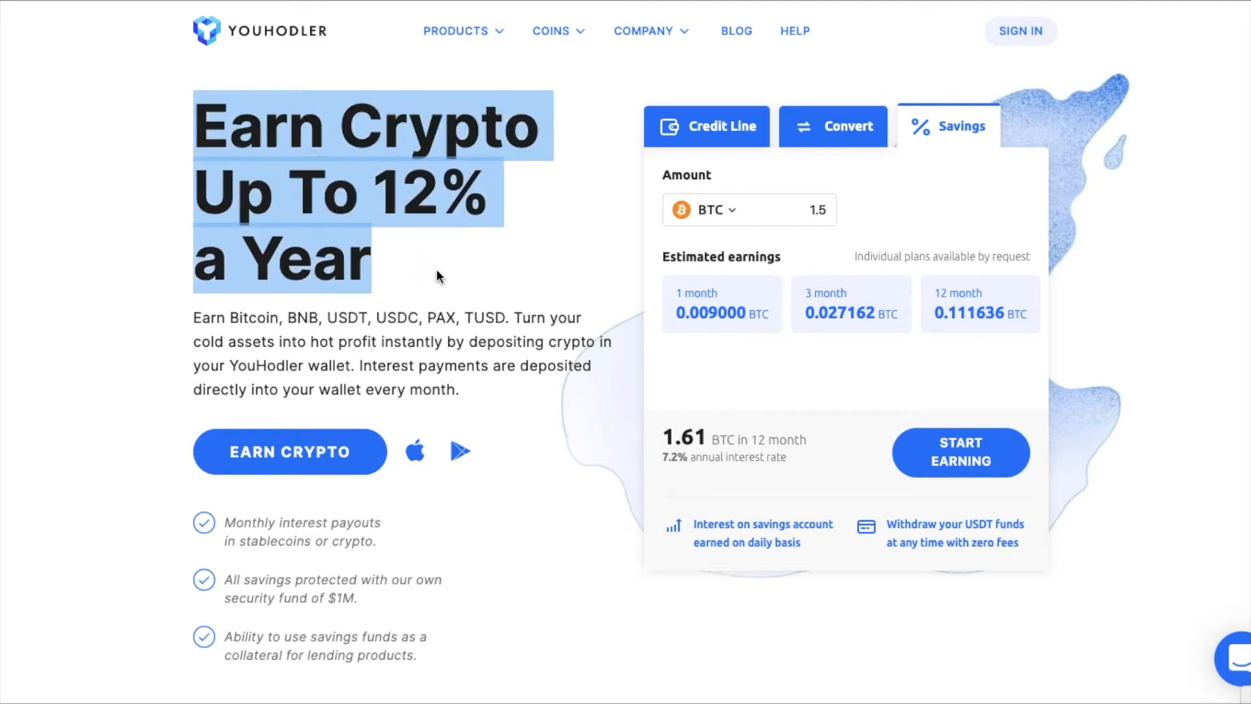
- Examine the home page's crypto savings offer, the saving account rates for each coin and the wallet app section
click(60, 344)
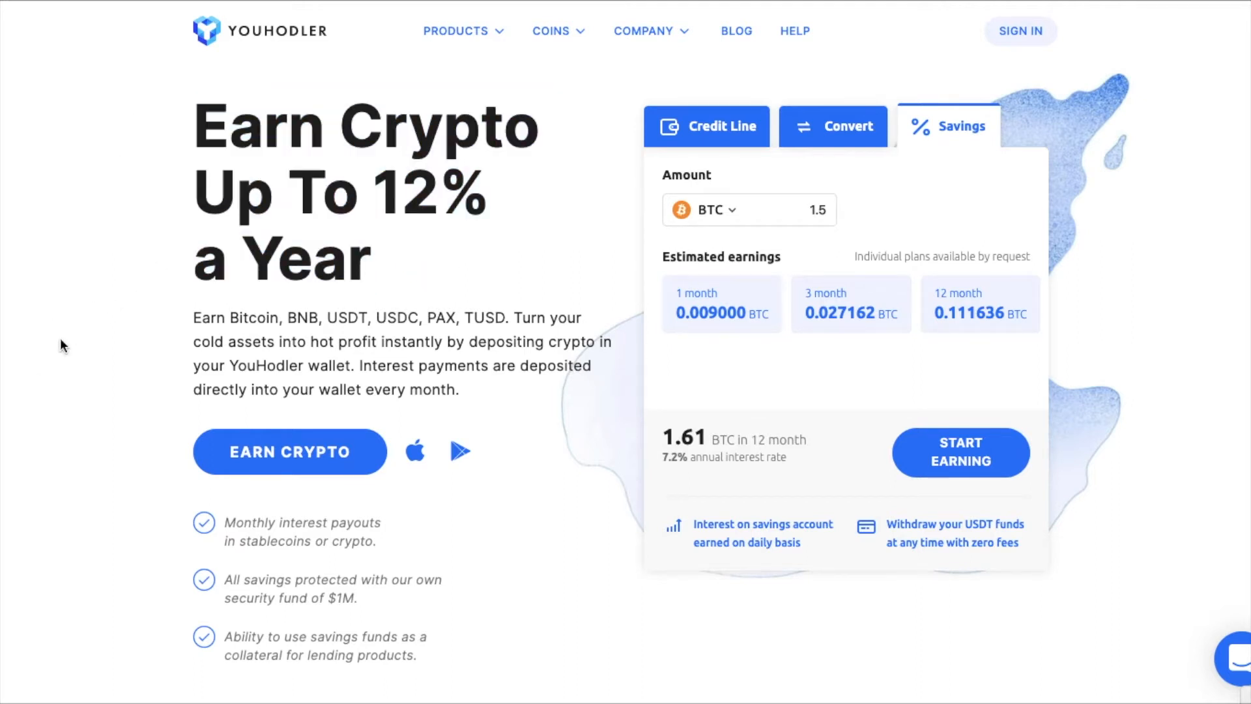
scroll(60, 339, down, 1)
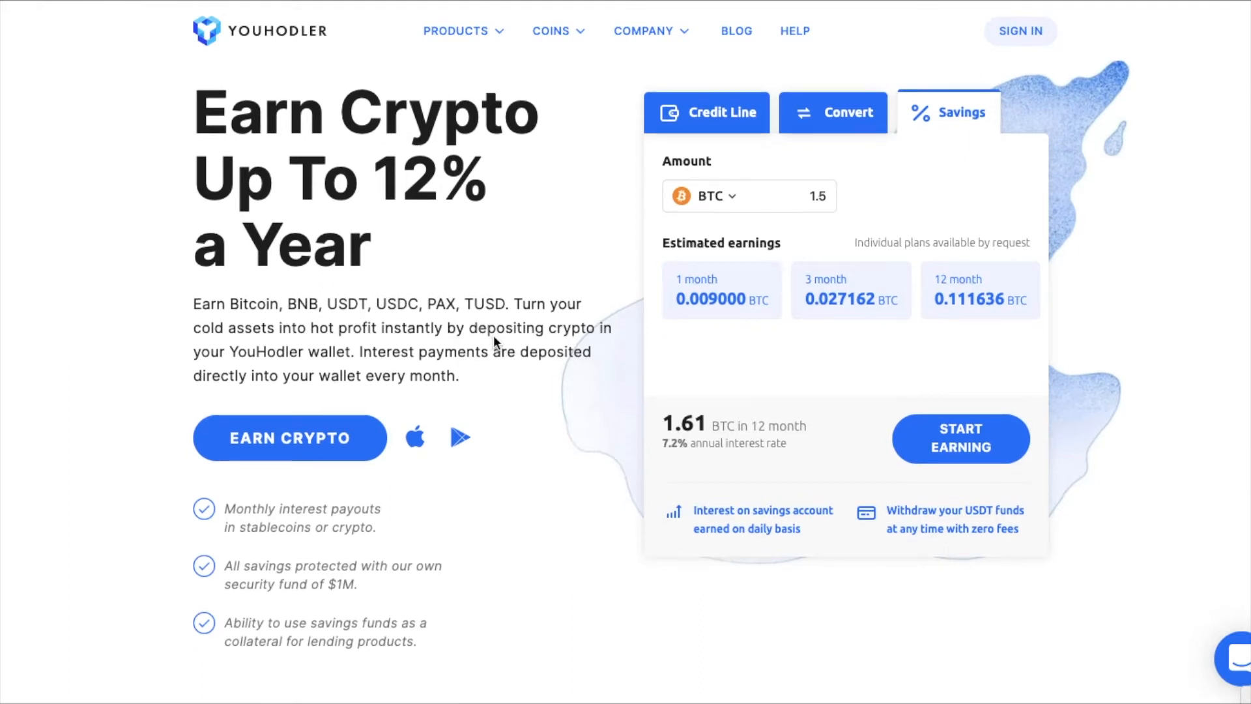
scroll(494, 335, down, 1)
scroll(494, 335, up, 1)
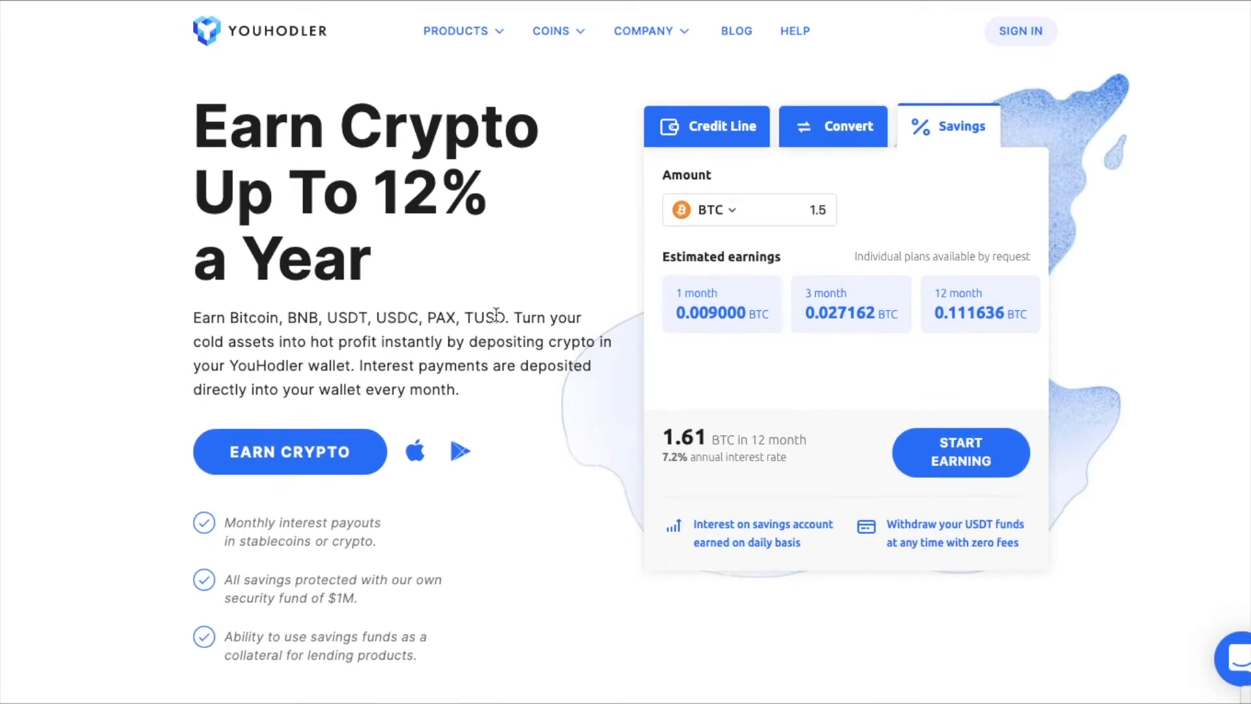
scroll(86, 365, down, 2)
scroll(86, 370, down, 5)
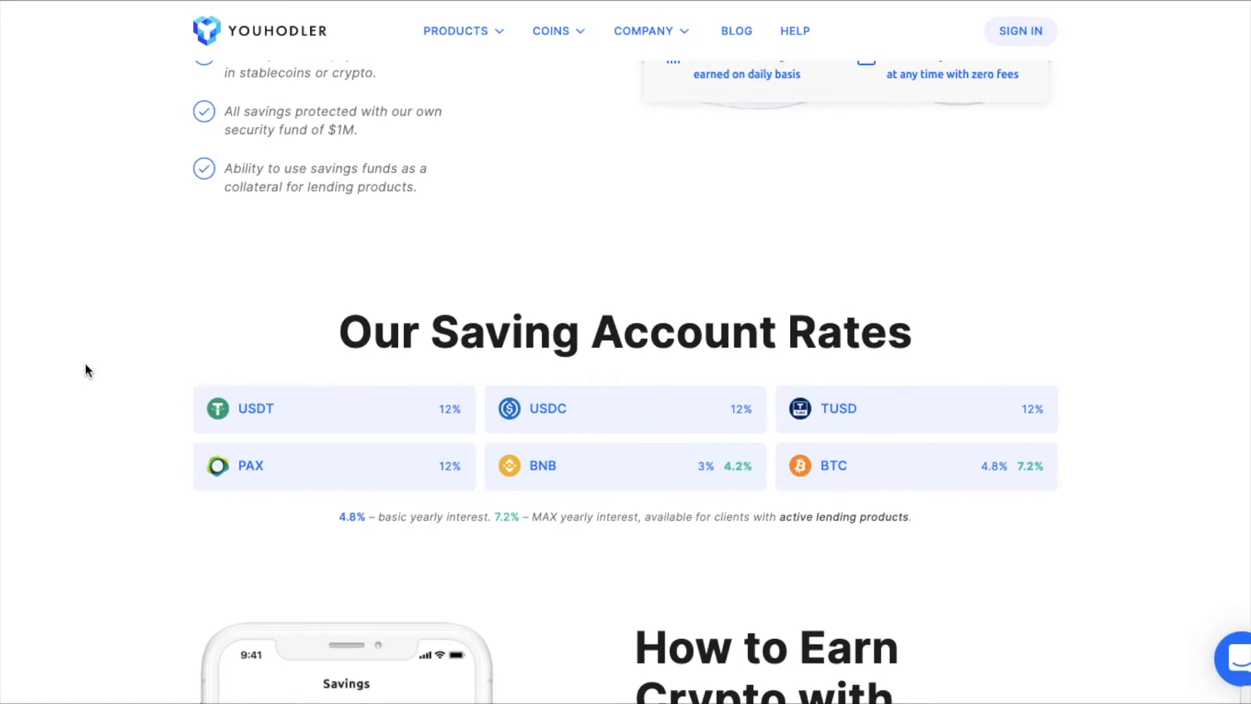
scroll(88, 371, down, 5)
scroll(88, 370, down, 5)
scroll(88, 371, down, 10)
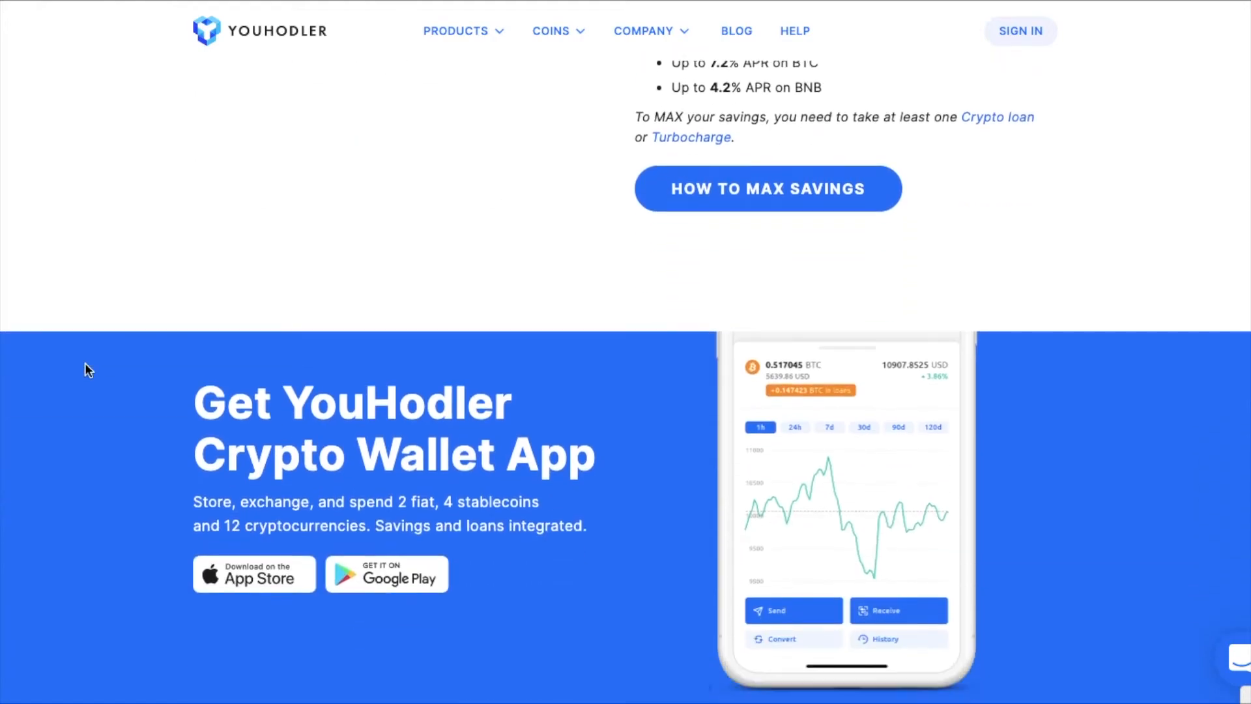
scroll(88, 370, down, 5)
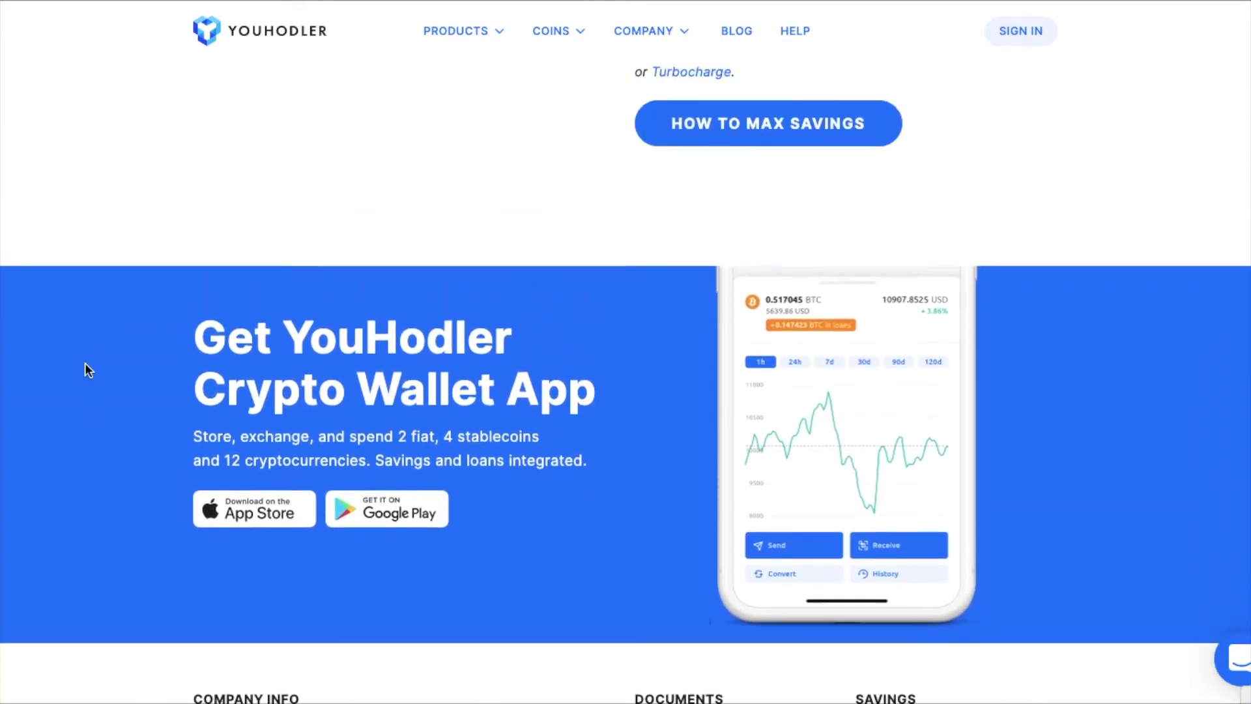
scroll(85, 364, up, 20)
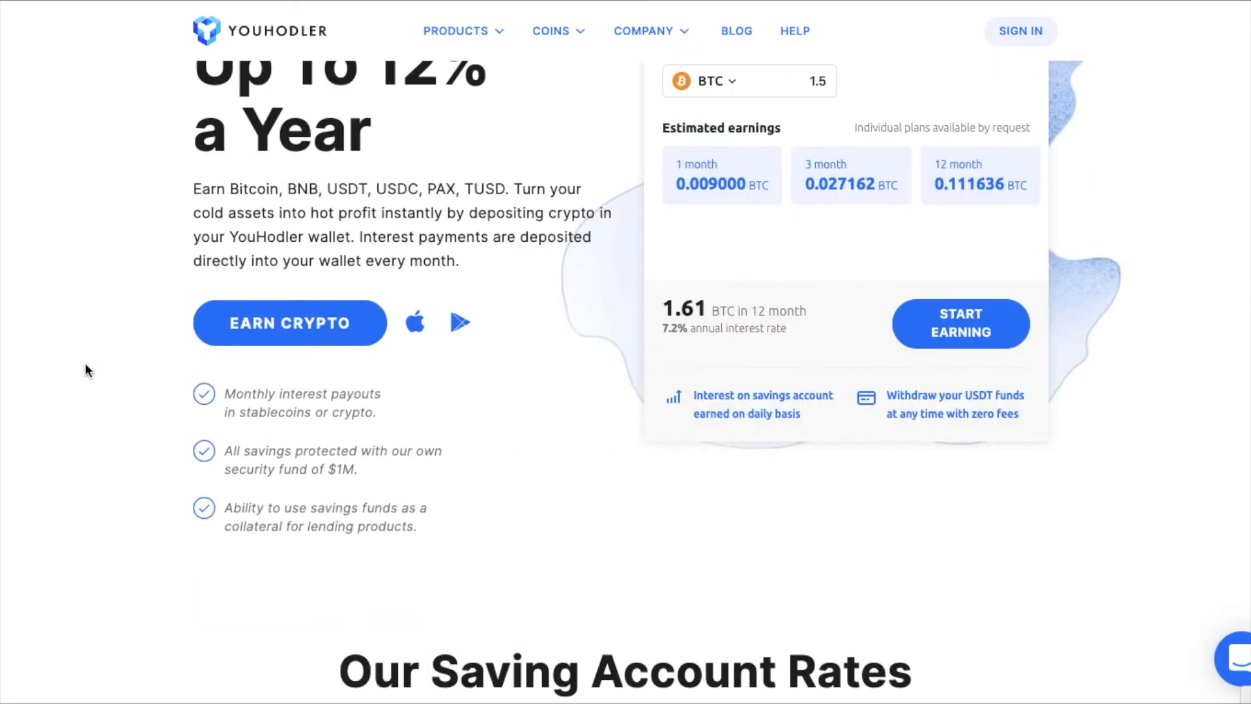
scroll(85, 364, down, 1)
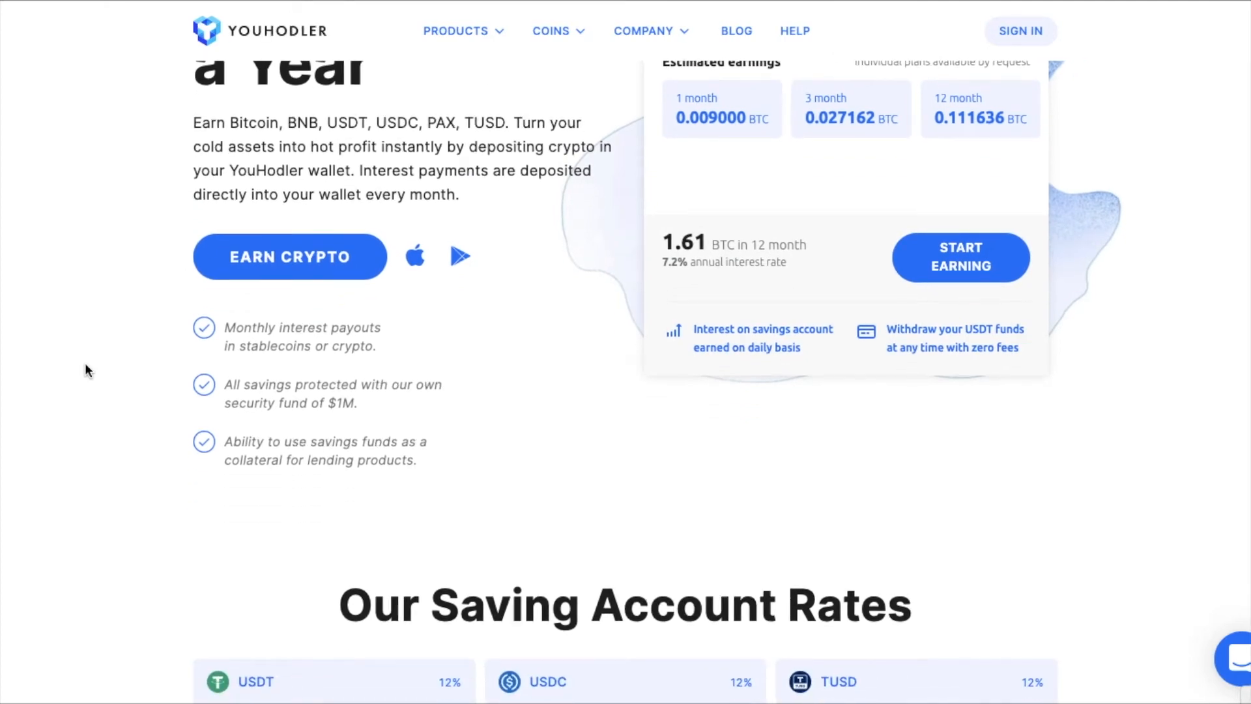
scroll(88, 370, up, 1)
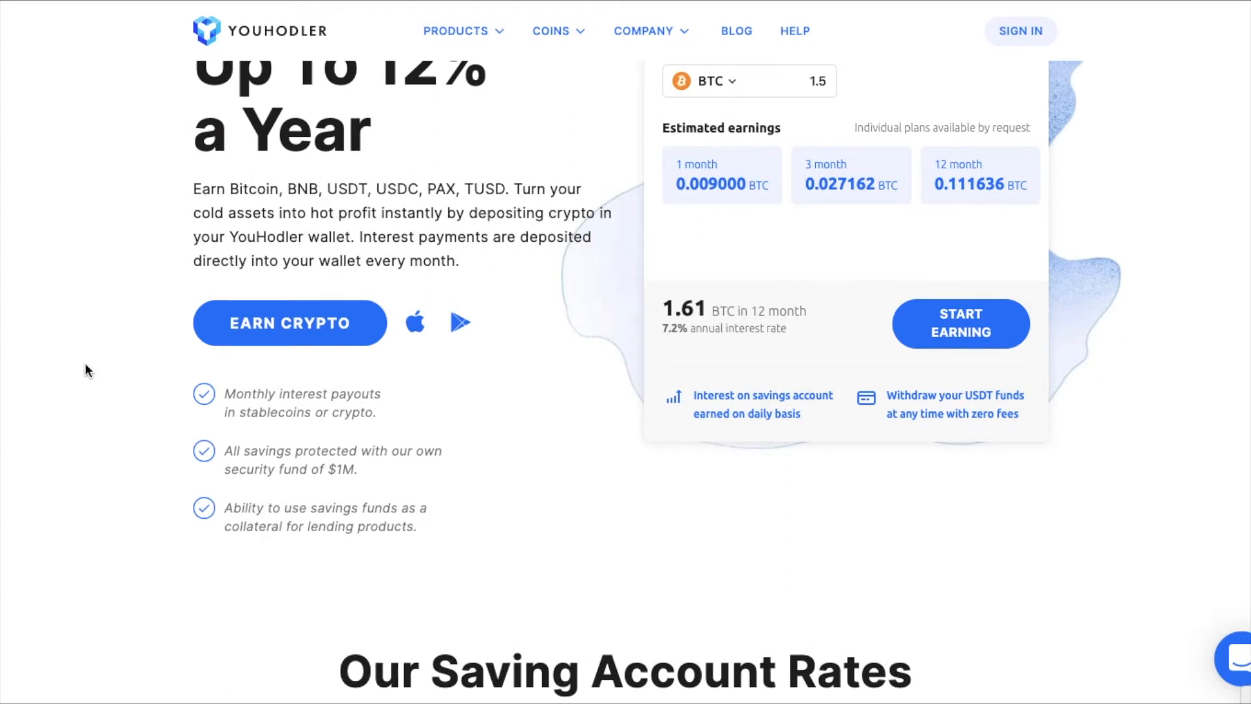
scroll(85, 364, up, 2)
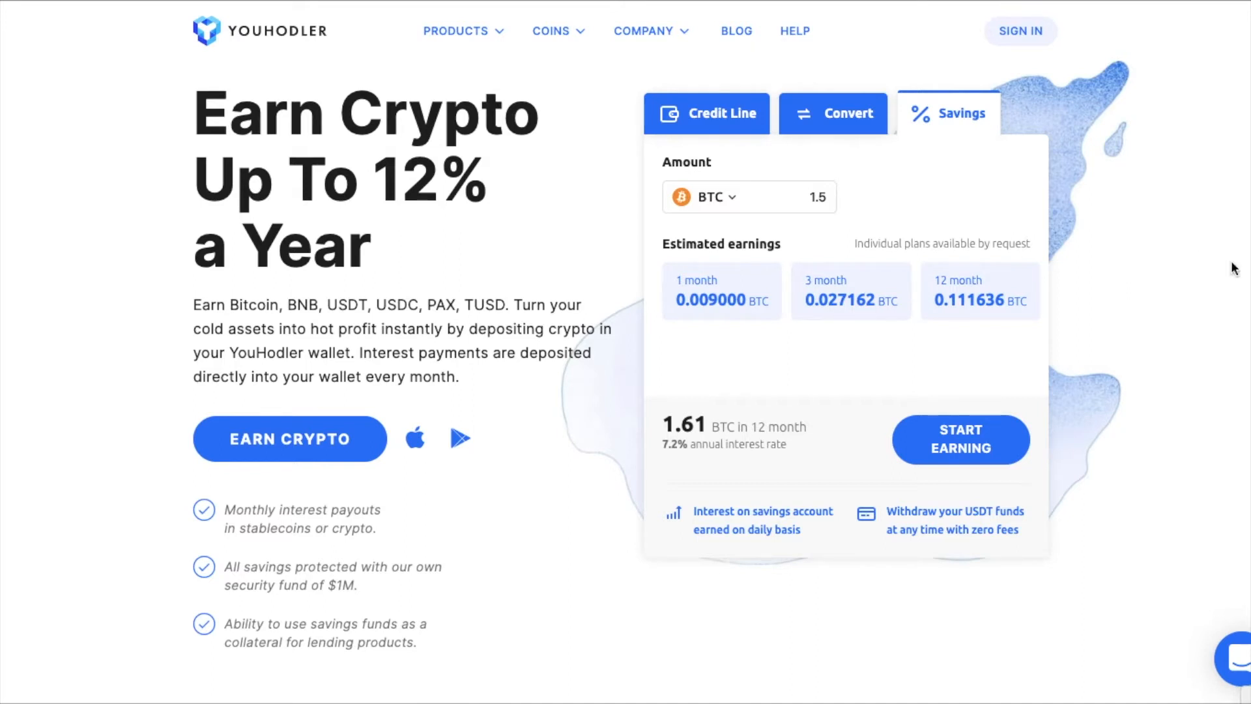
- Sign in to the account by filling in the saved e-mail address and account password
scroll(1093, 283, up, 1)
click(1015, 43)
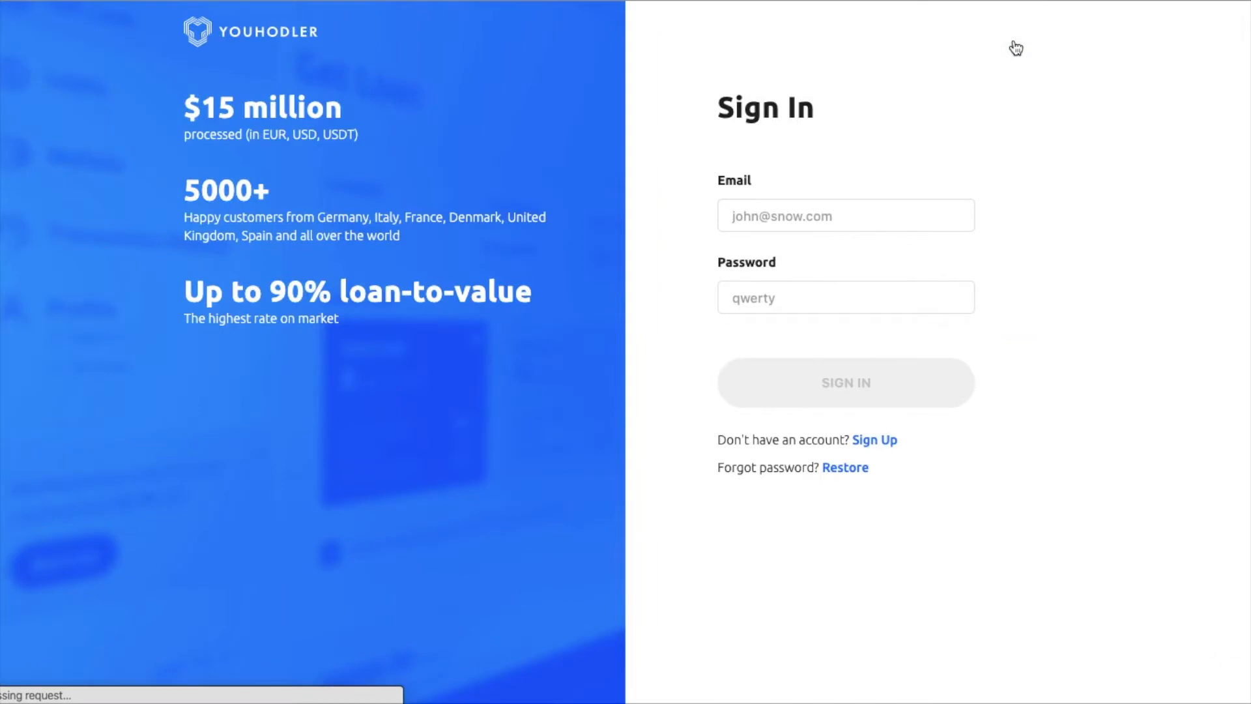
click(885, 214)
key(super+backslash)
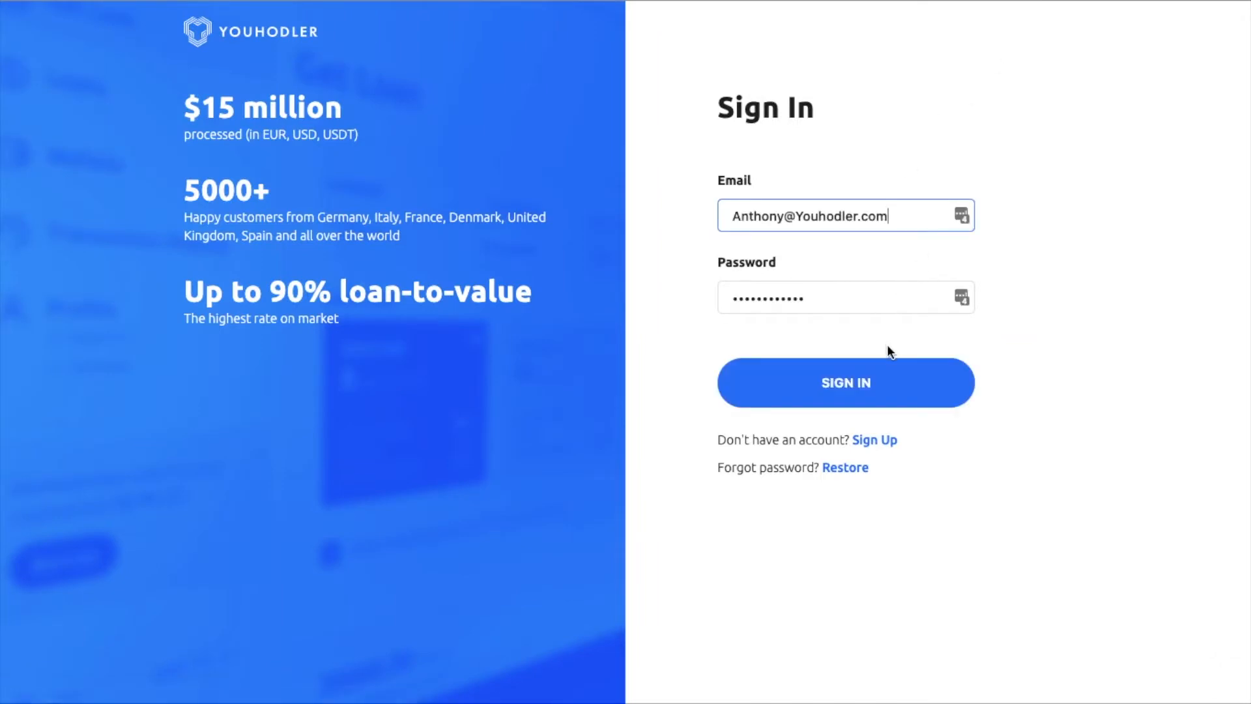
click(877, 387)
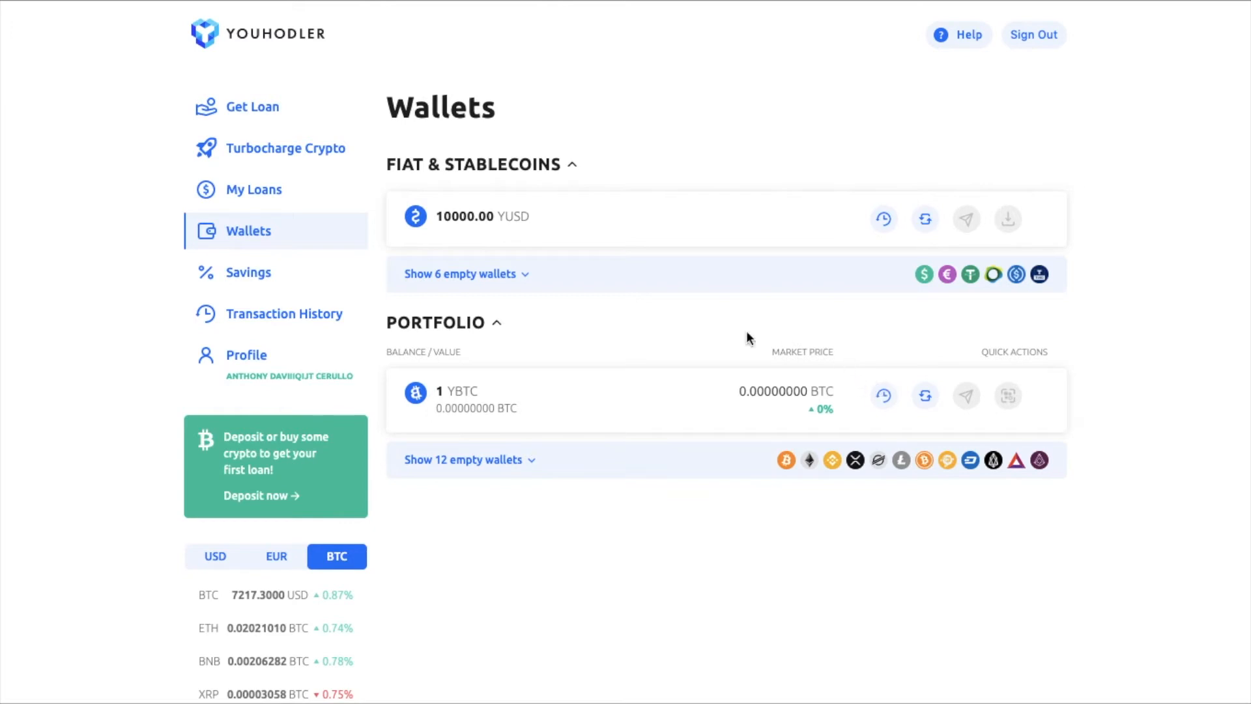
- Open the Savings section and examine the yearly interest rates of the stablecoin and crypto wallets down to YBTC
click(243, 282)
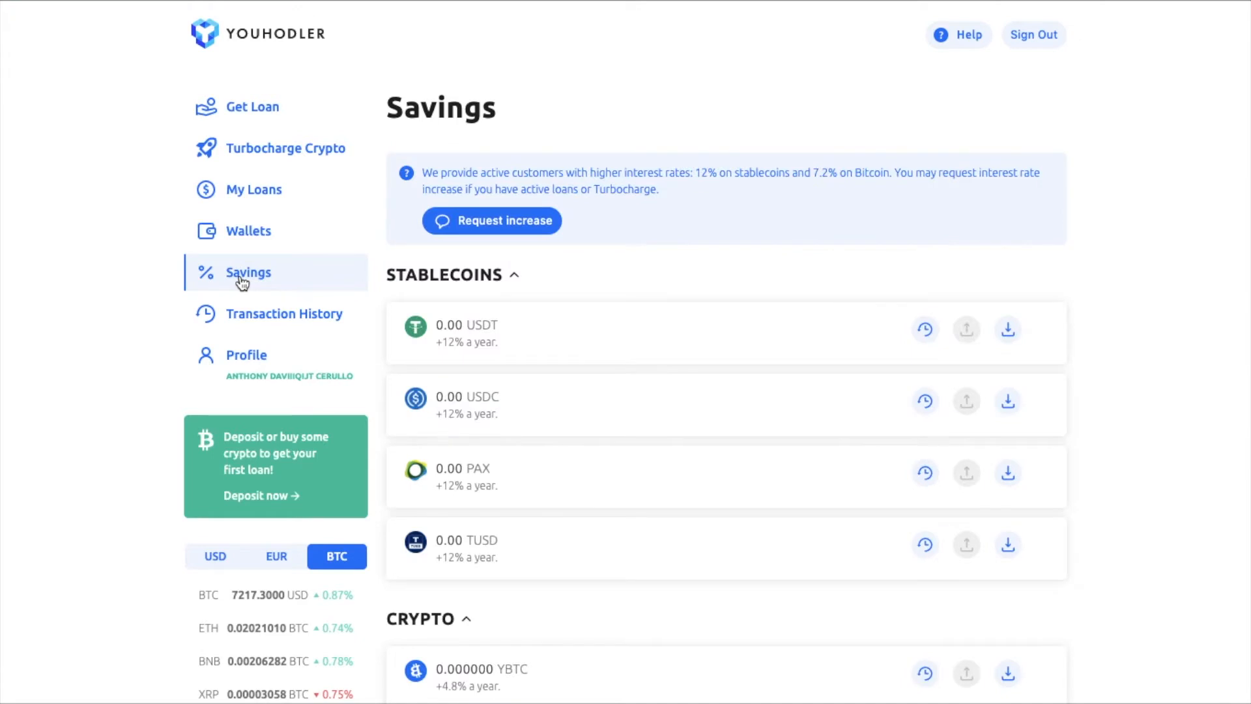
scroll(686, 480, down, 3)
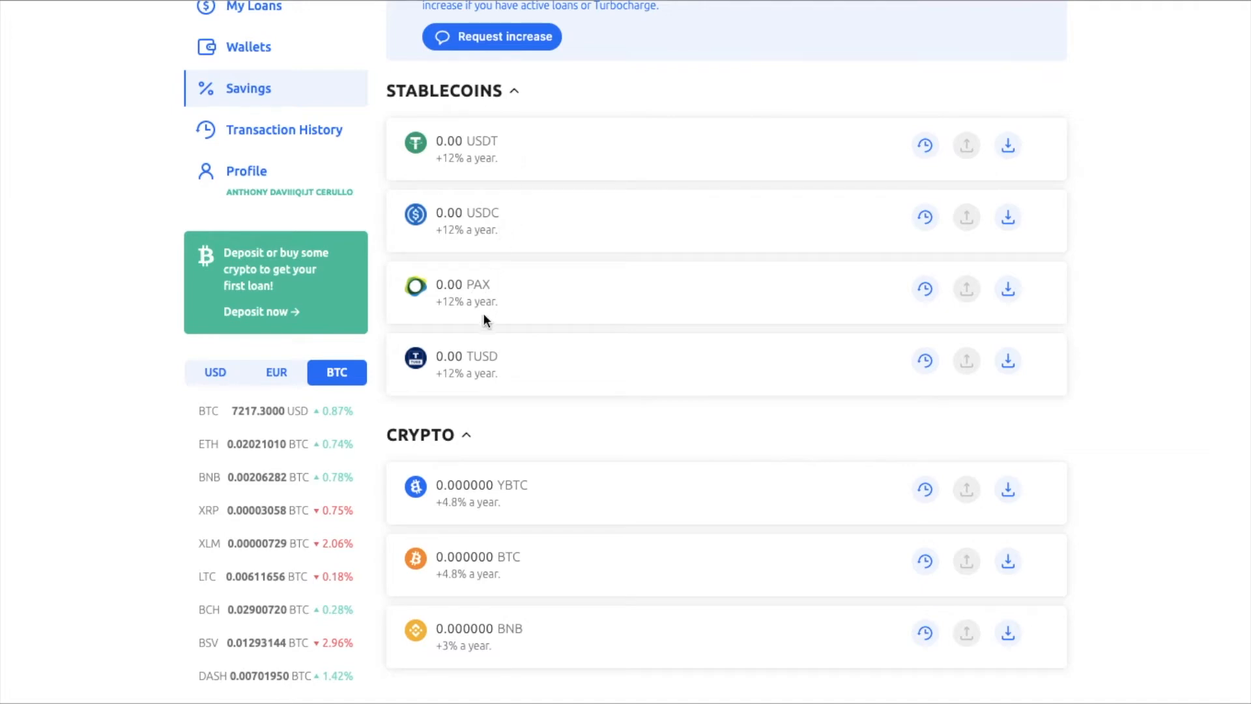
scroll(494, 351, down, 1)
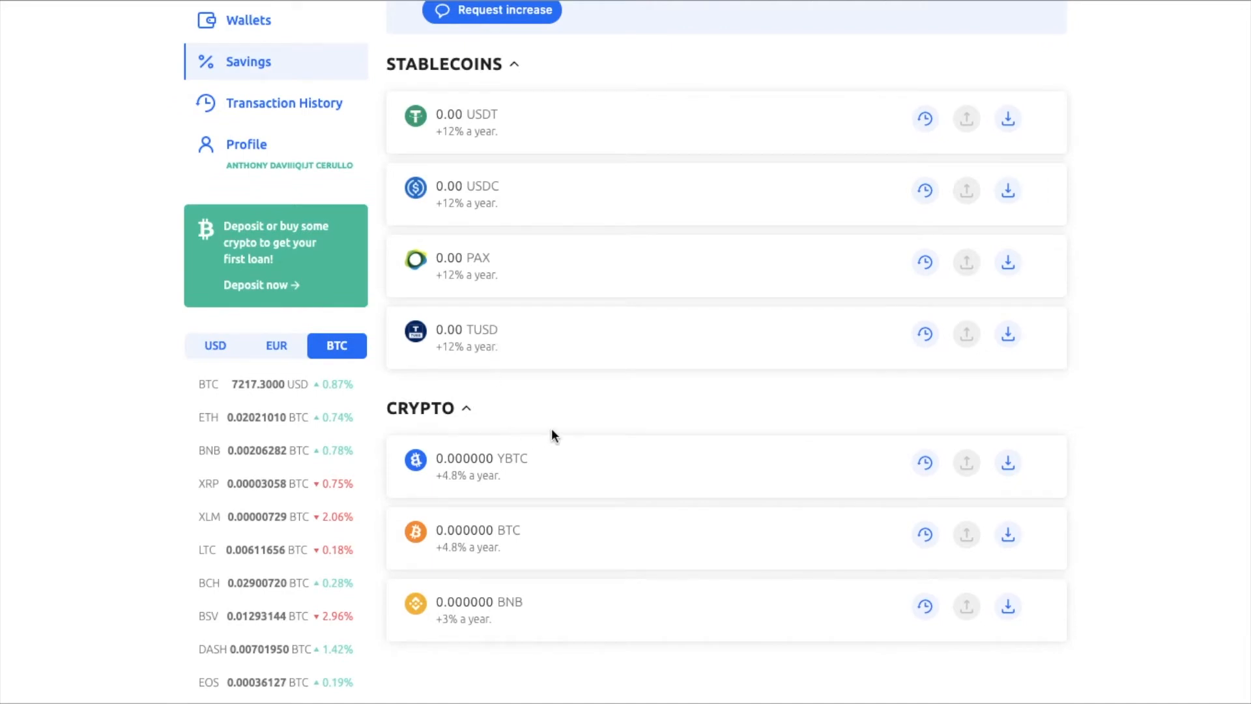
scroll(552, 435, down, 3)
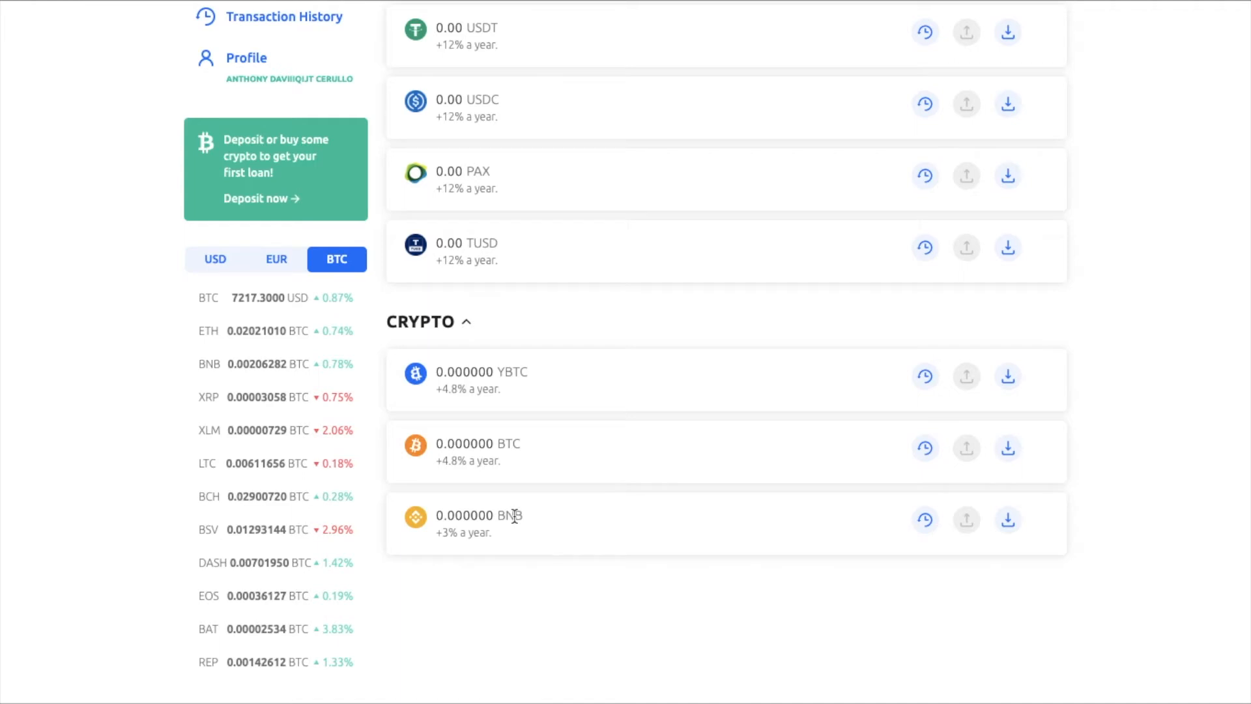
drag(536, 382, 501, 377)
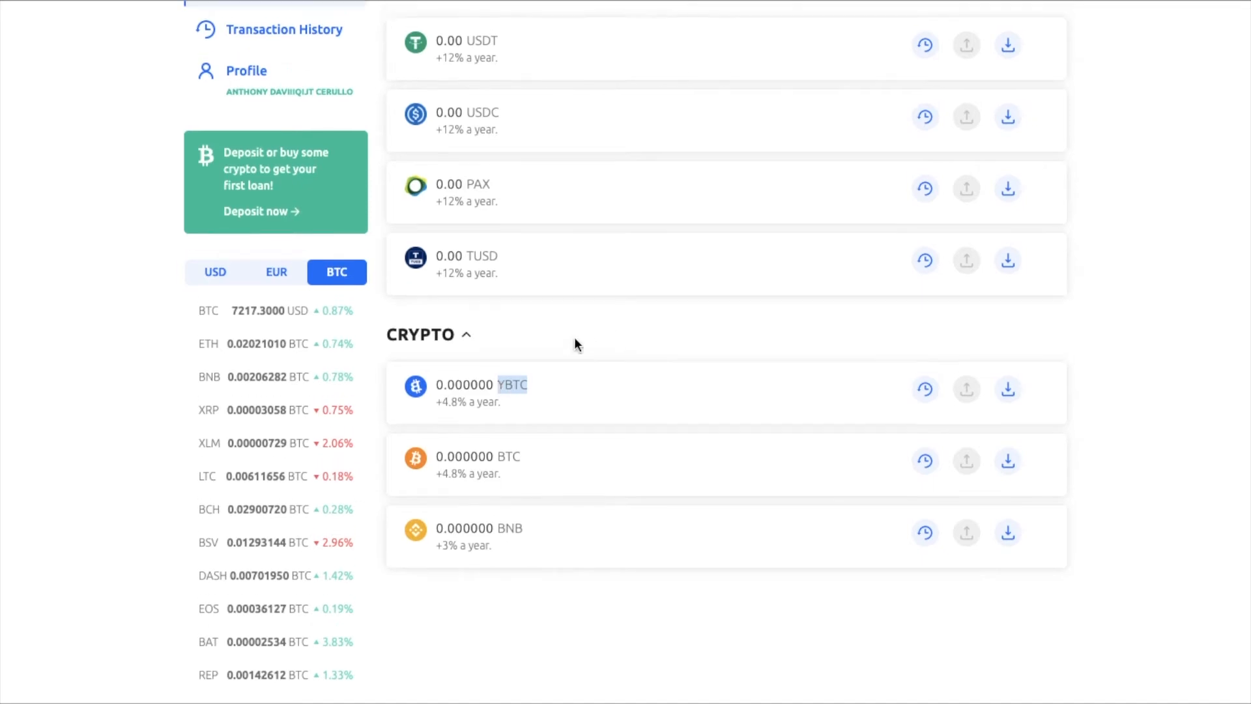
- Compare the stablecoin and crypto savings rates with the notice about requesting an interest rate increase
scroll(574, 338, up, 2)
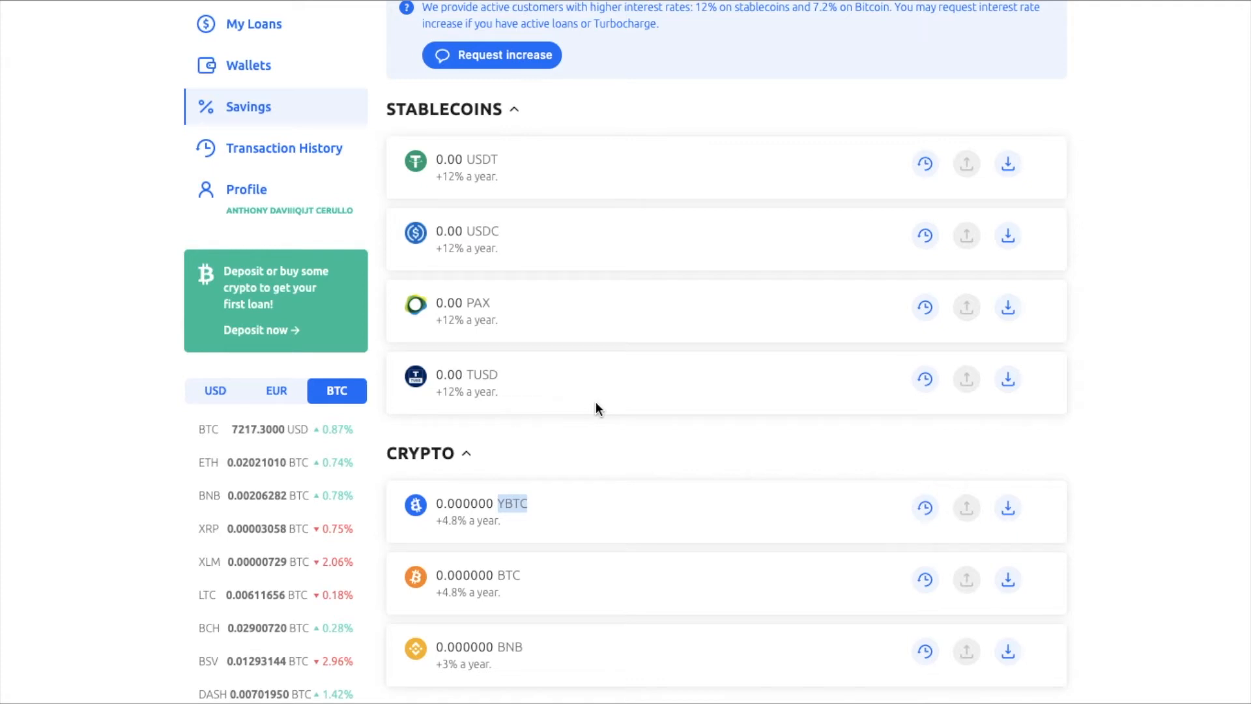
click(615, 480)
scroll(566, 444, up, 2)
scroll(566, 444, down, 3)
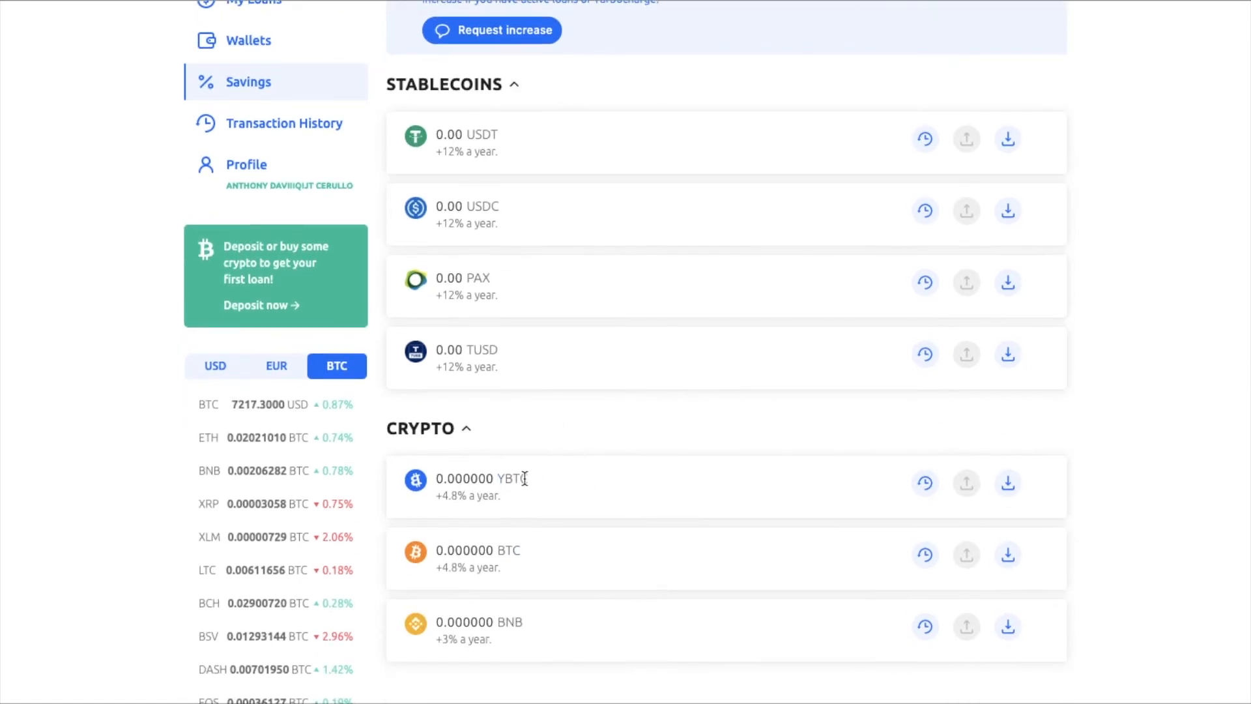
scroll(621, 486, up, 3)
scroll(620, 486, down, 1)
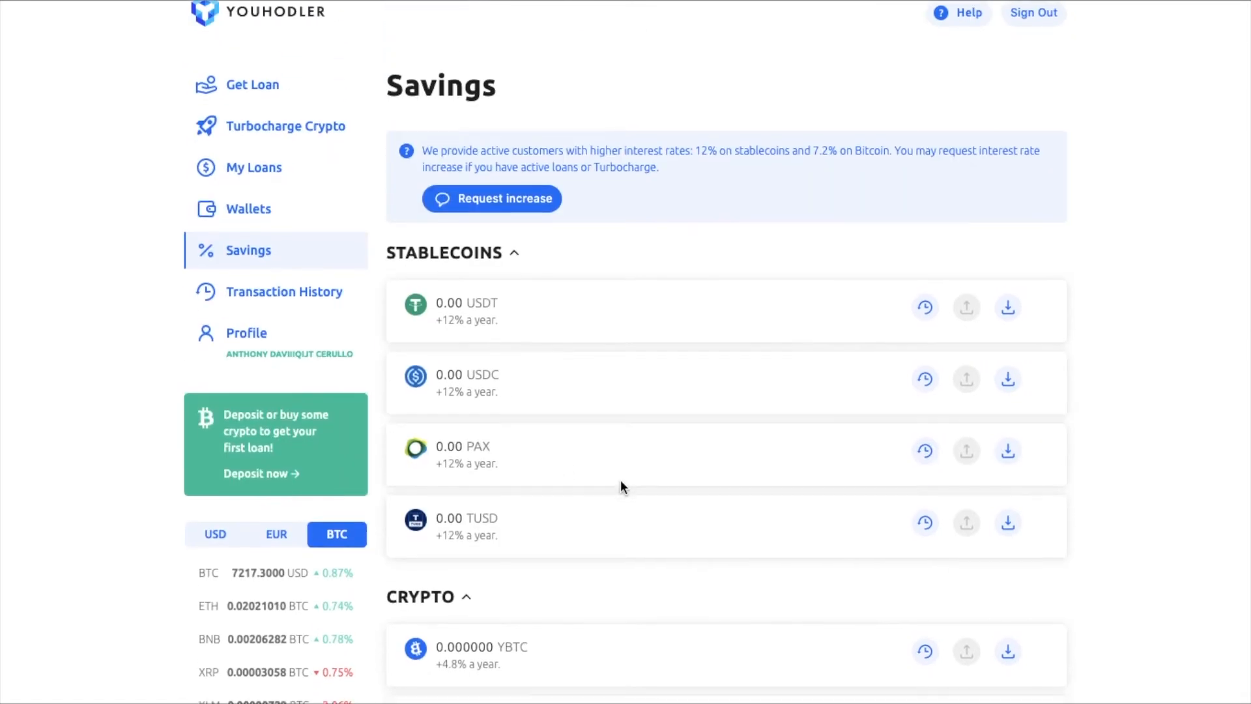
scroll(621, 485, up, 1)
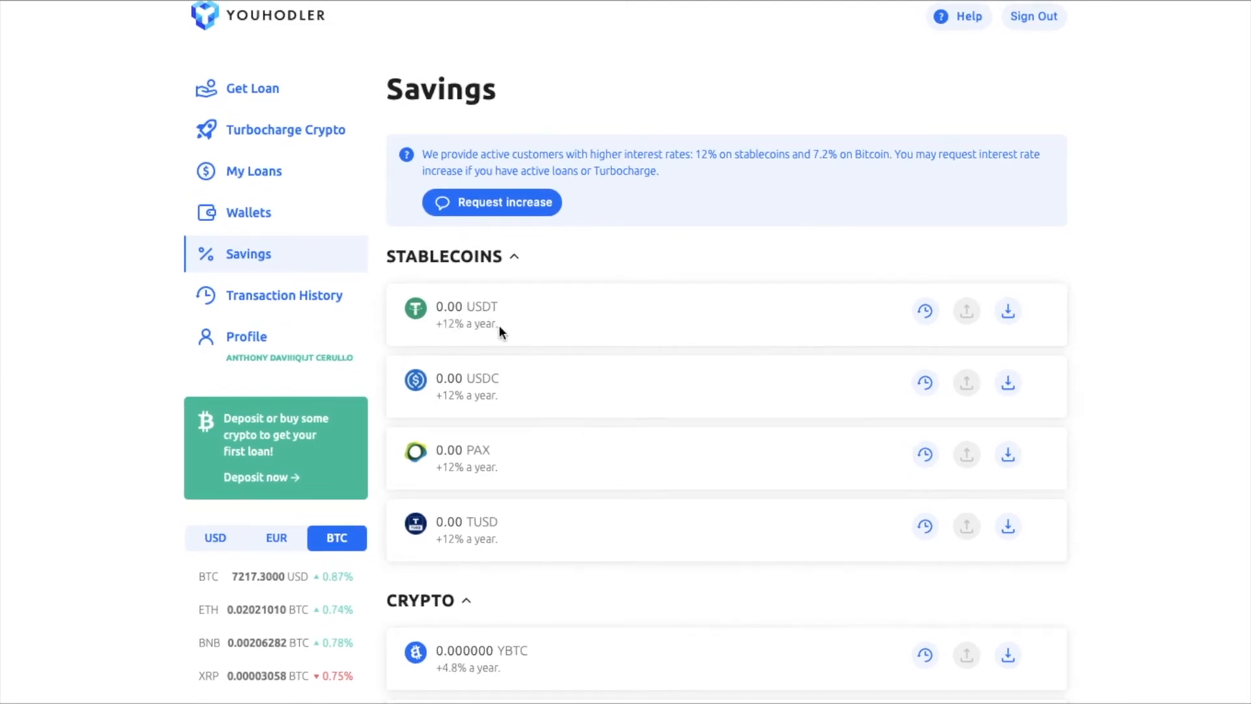
scroll(618, 483, down, 3)
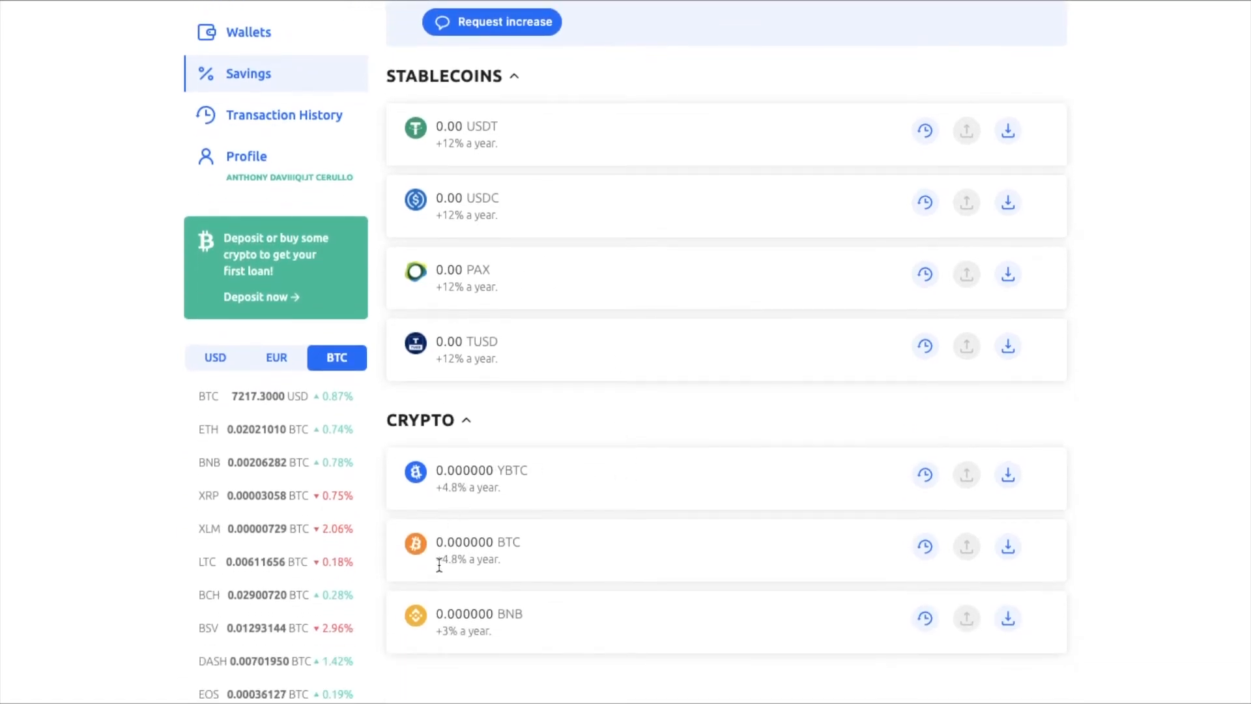
scroll(580, 580, up, 3)
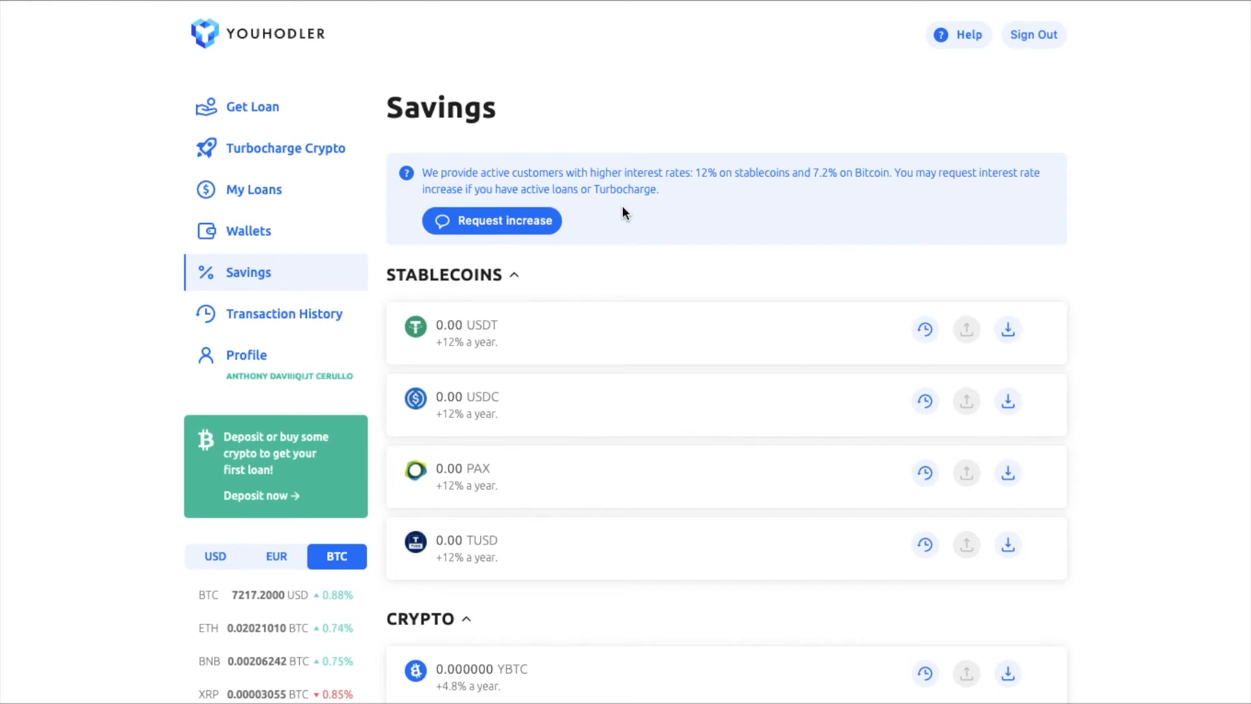
scroll(623, 210, down, 5)
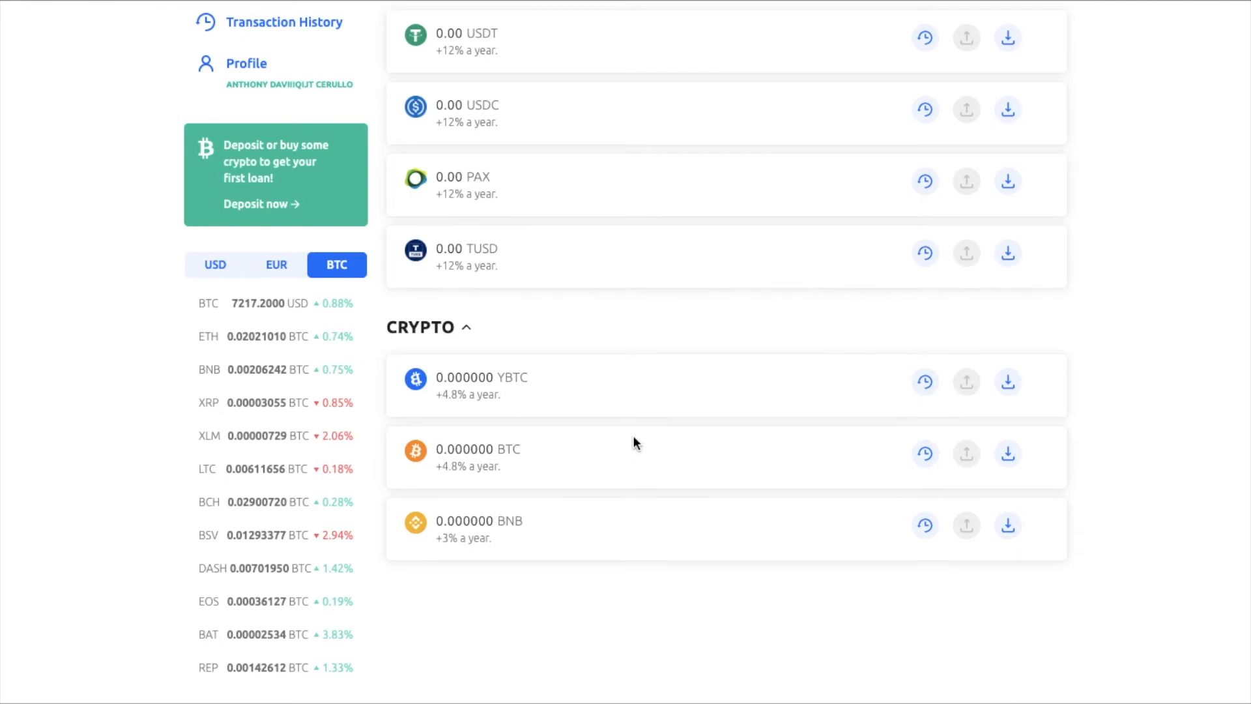
scroll(633, 435, up, 5)
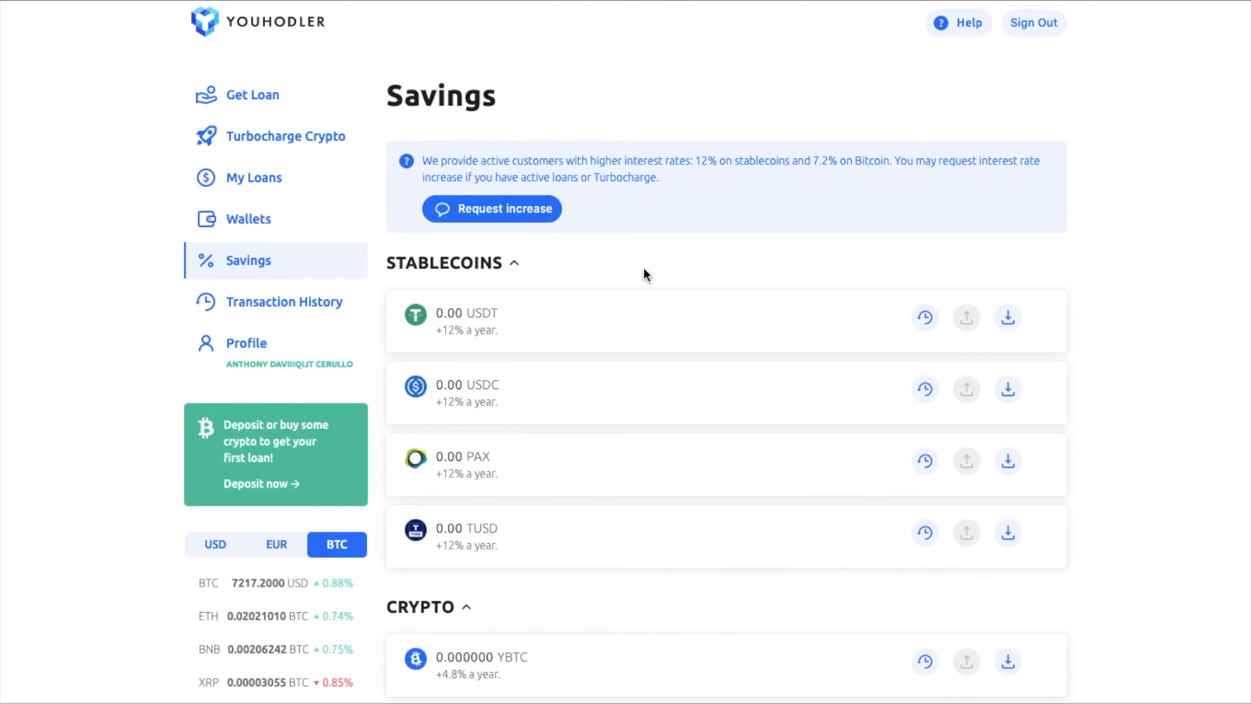
- Add 0.1 YBTC to savings, reading the early withdrawal note and agreeing to the Terms & Conditions
scroll(834, 511, down, 3)
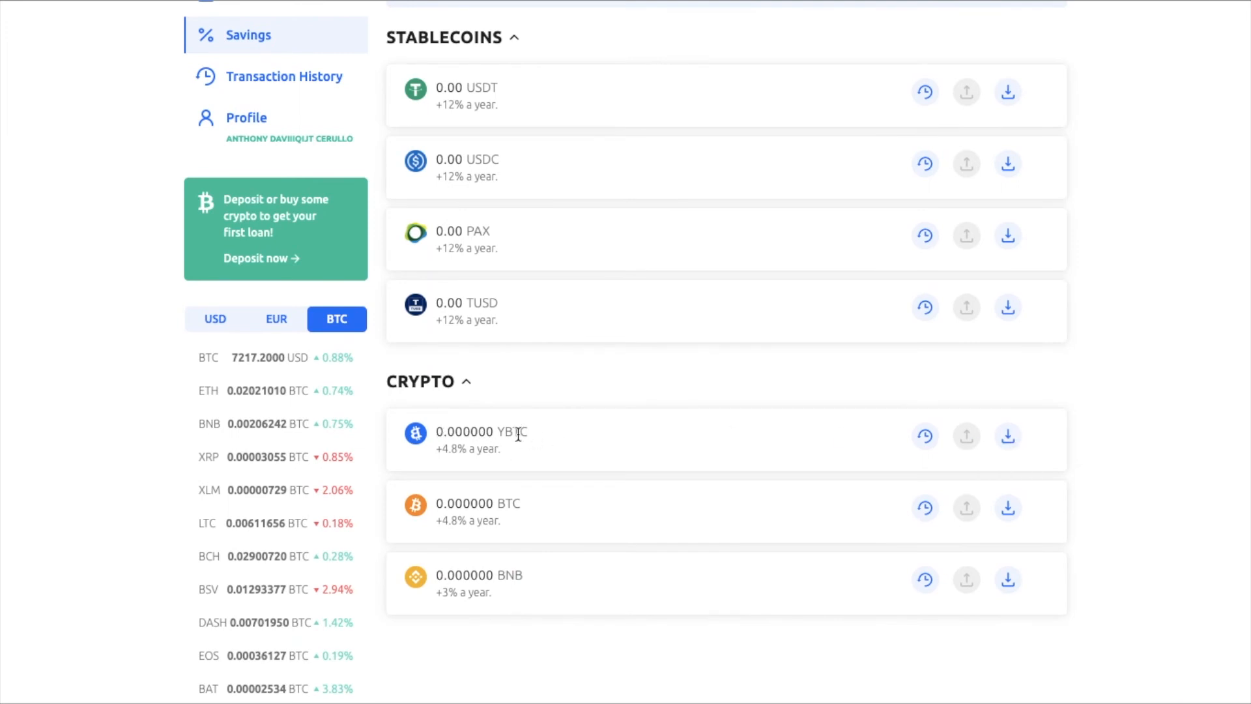
click(1013, 437)
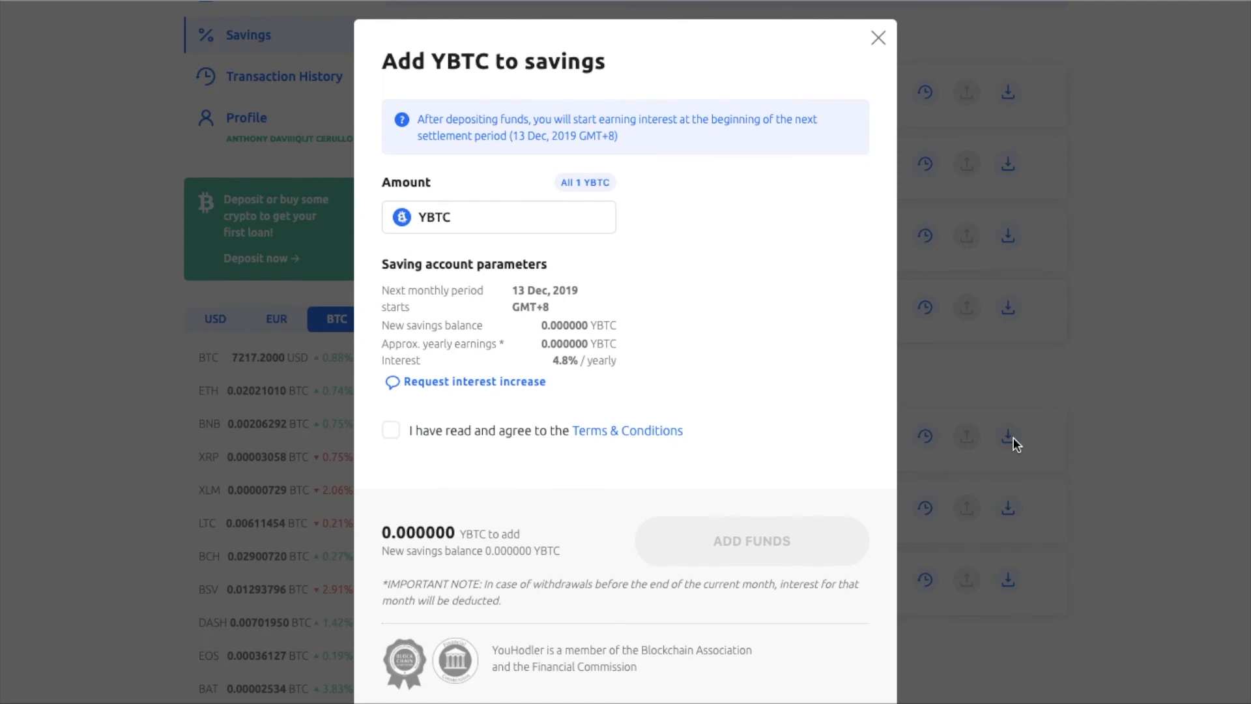
click(583, 220)
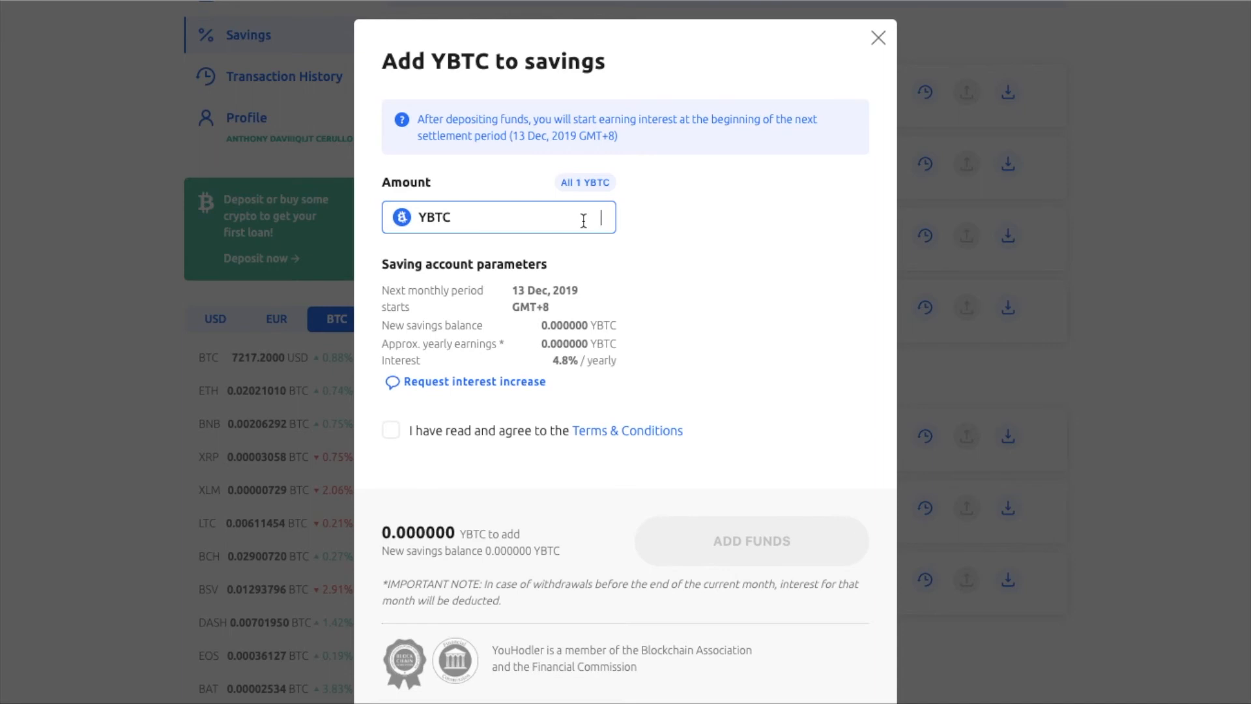
text(0.1)
scroll(529, 320, down, 1)
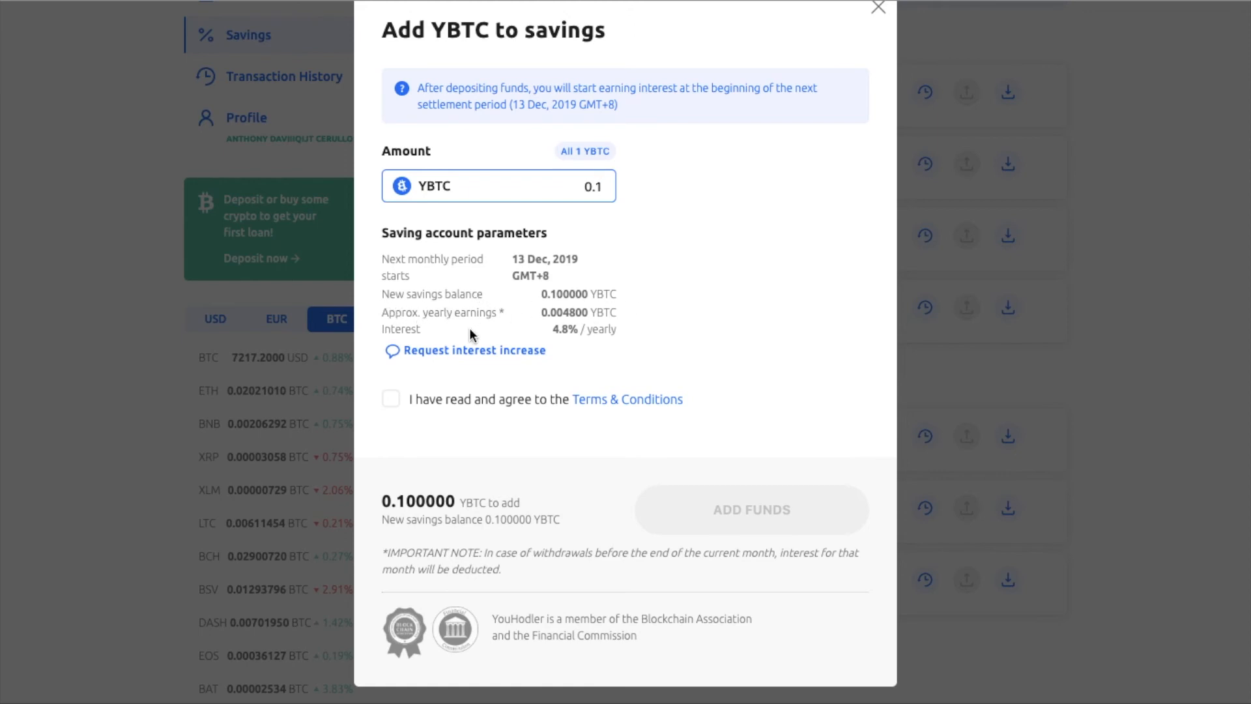
drag(386, 553, 527, 573)
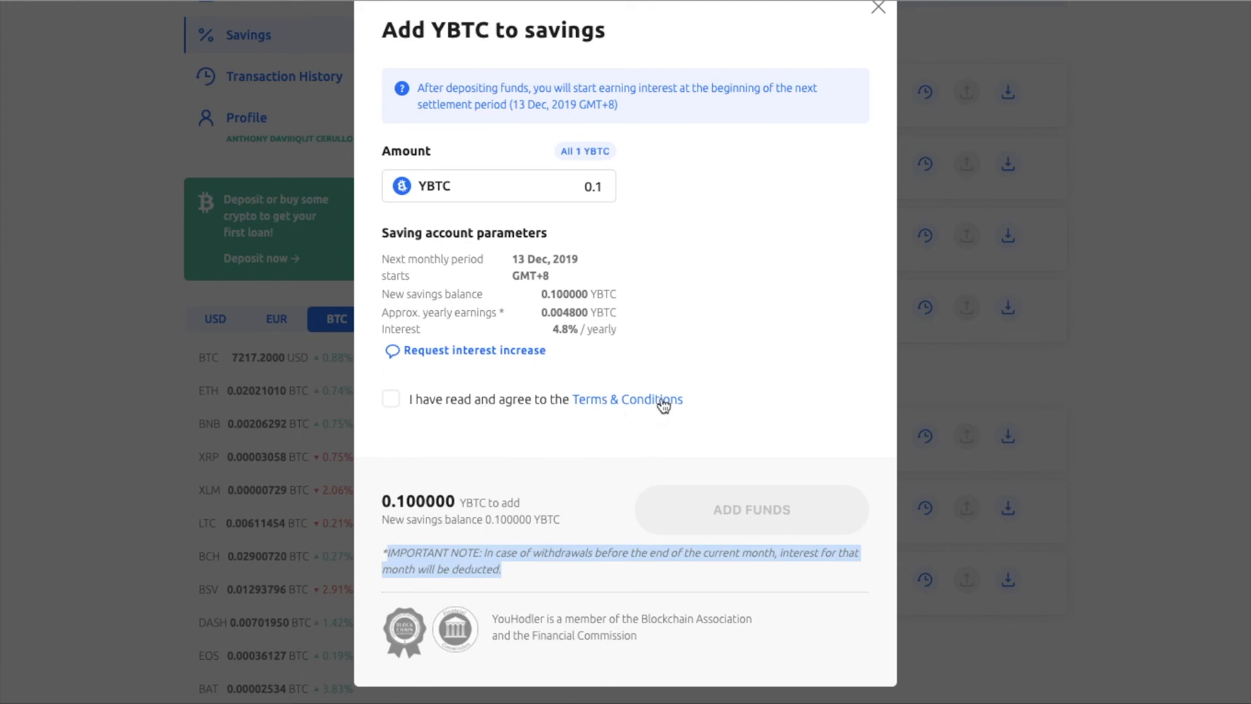
click(393, 399)
click(729, 503)
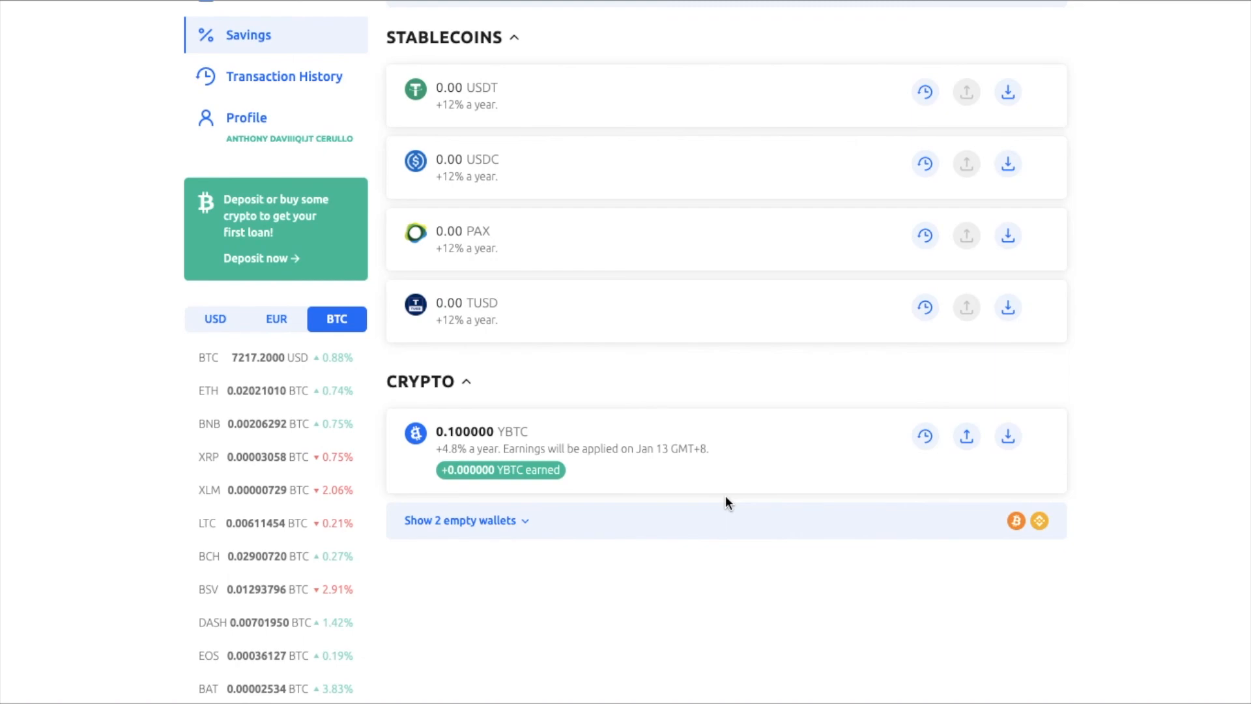
- Examine the YBTC savings entry for its balance, yearly rate, payout date and earned interest
scroll(523, 301, up, 3)
scroll(522, 301, down, 3)
scroll(468, 413, up, 3)
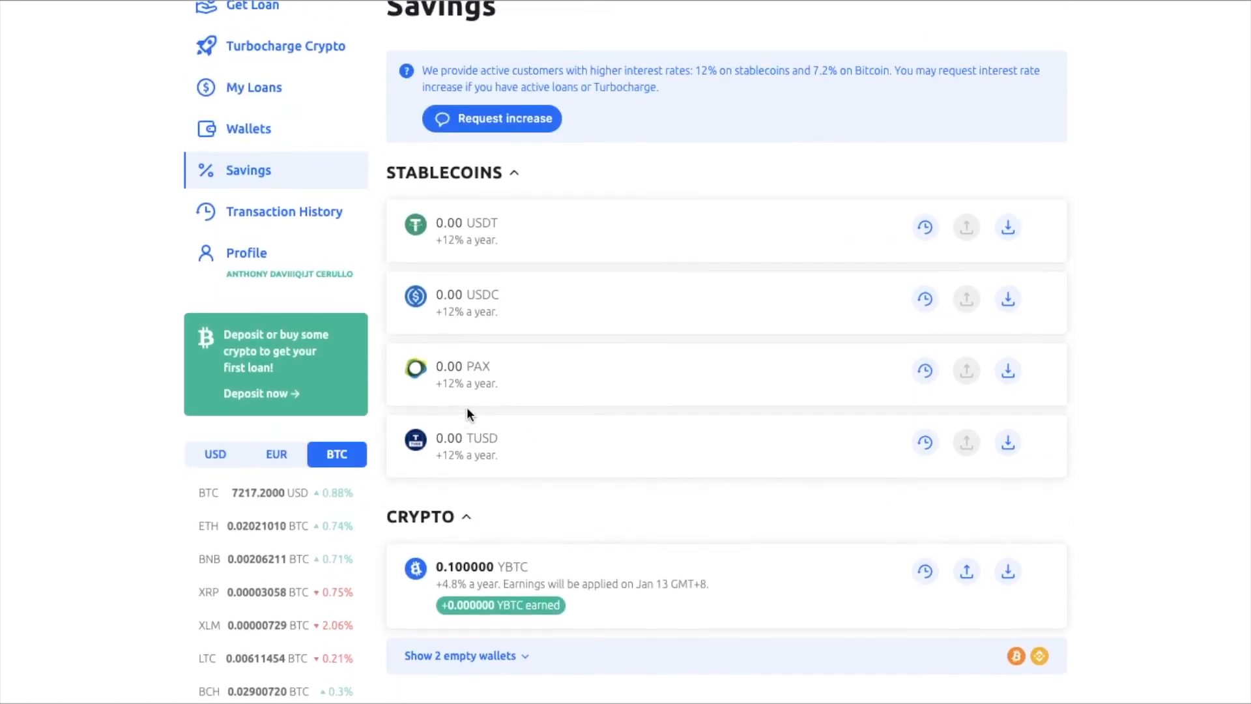
scroll(467, 407, down, 3)
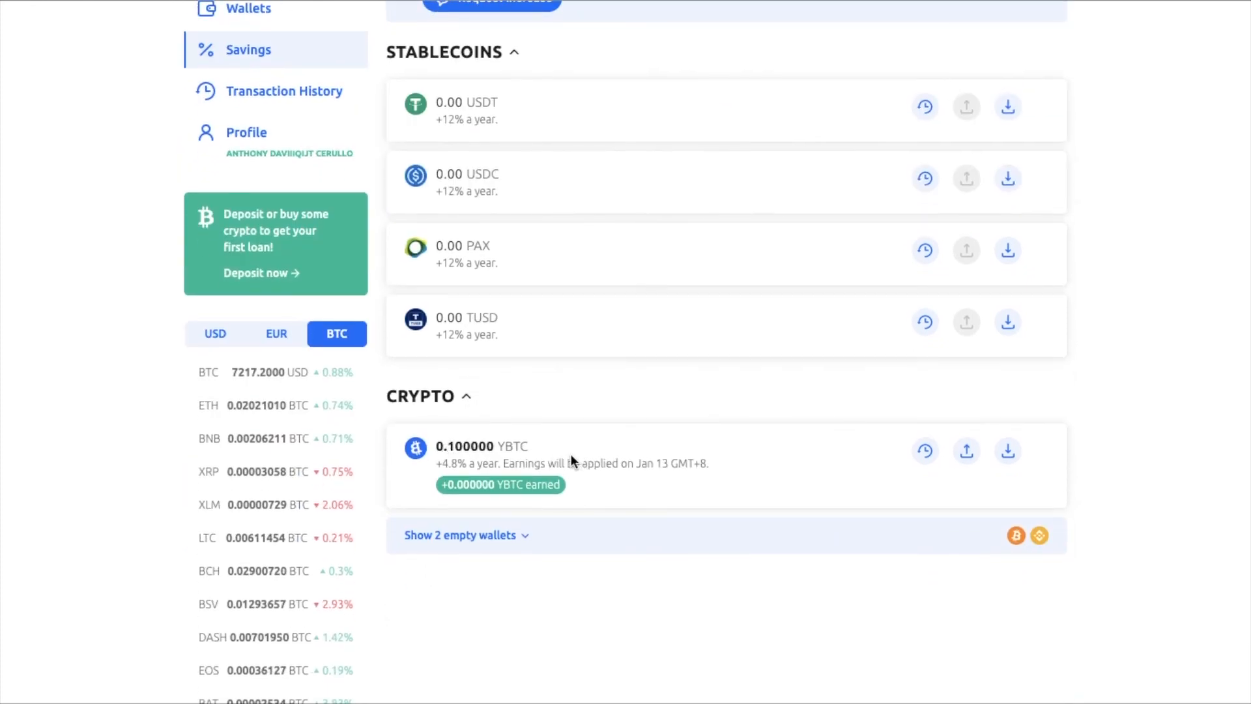
scroll(571, 459, up, 1)
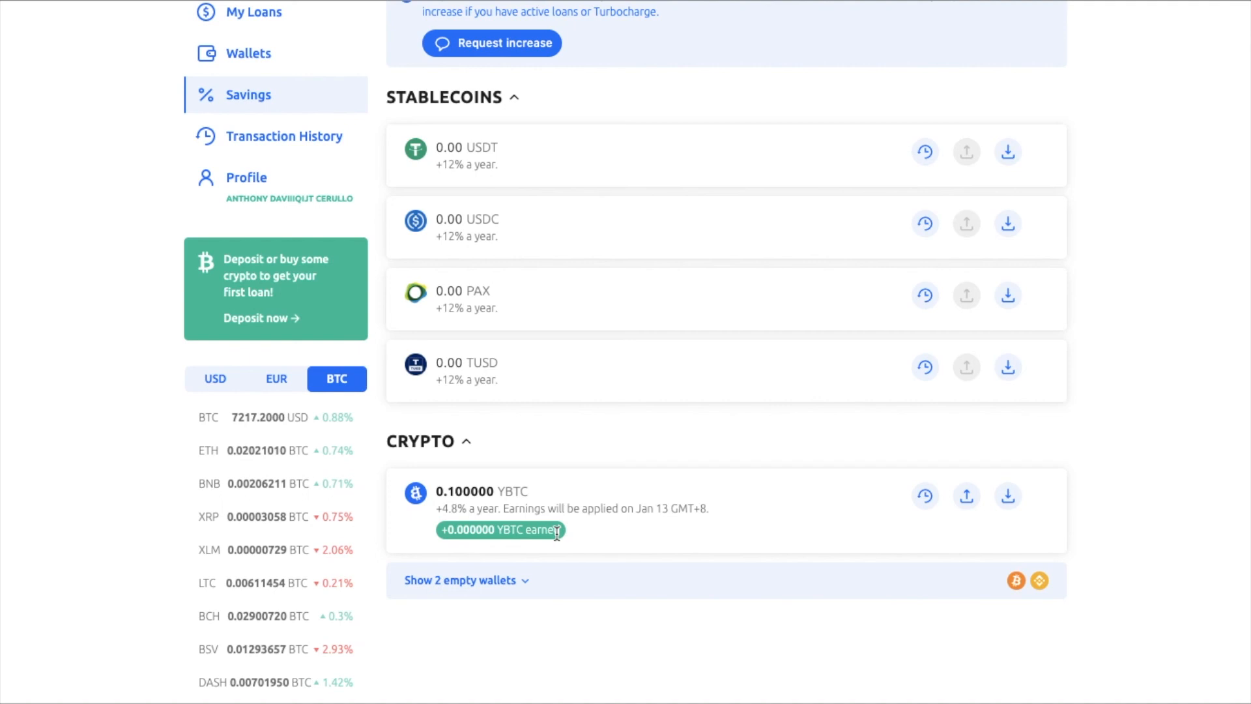
scroll(557, 533, up, 1)
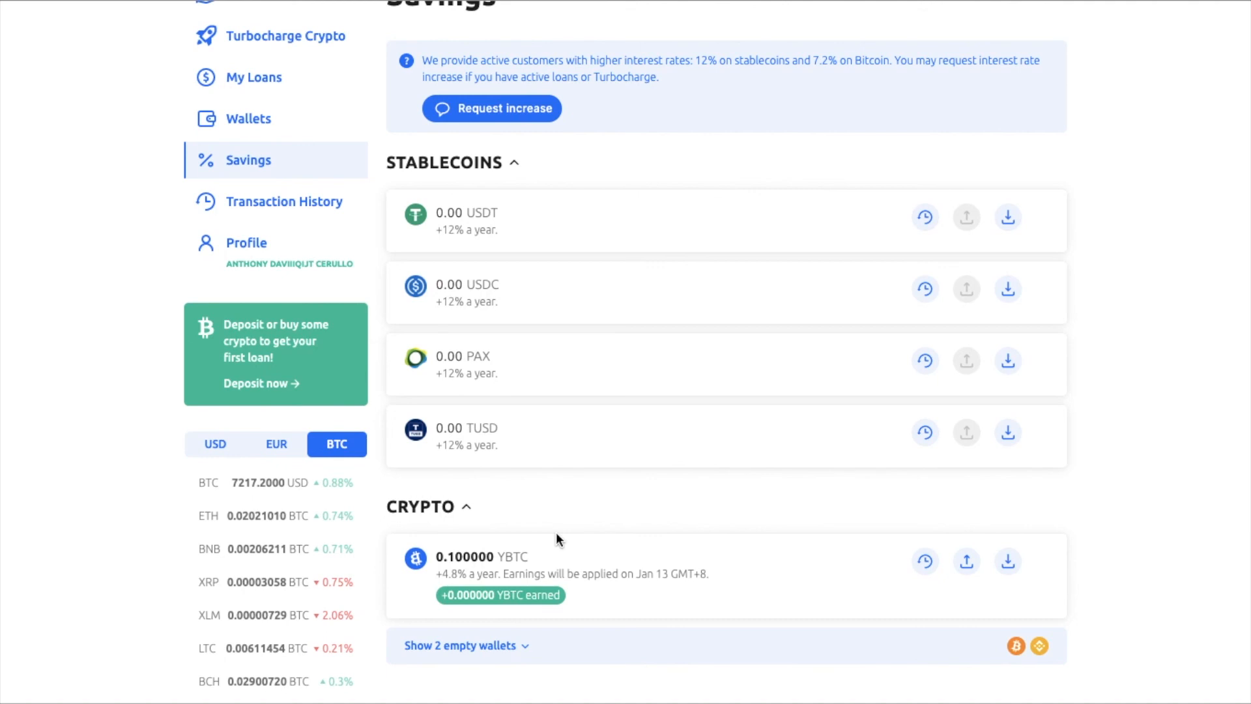
scroll(682, 415, up, 2)
scroll(681, 415, down, 1)
scroll(683, 414, down, 3)
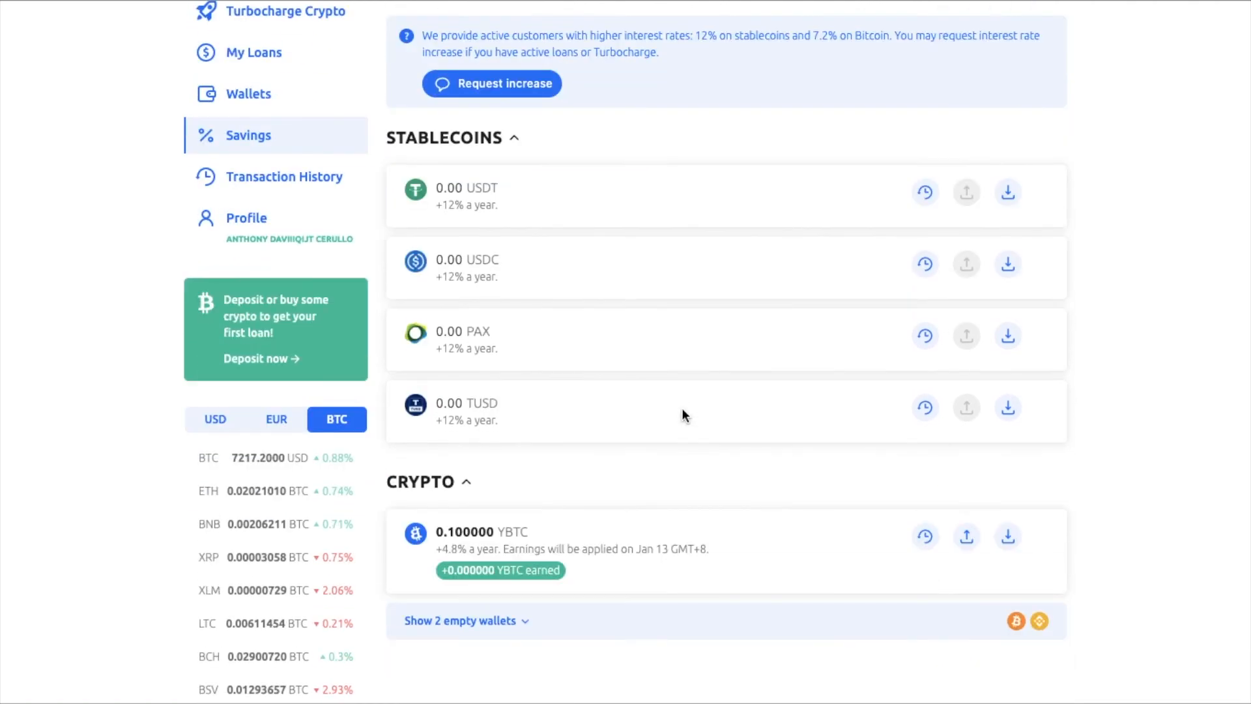
scroll(682, 410, up, 2)
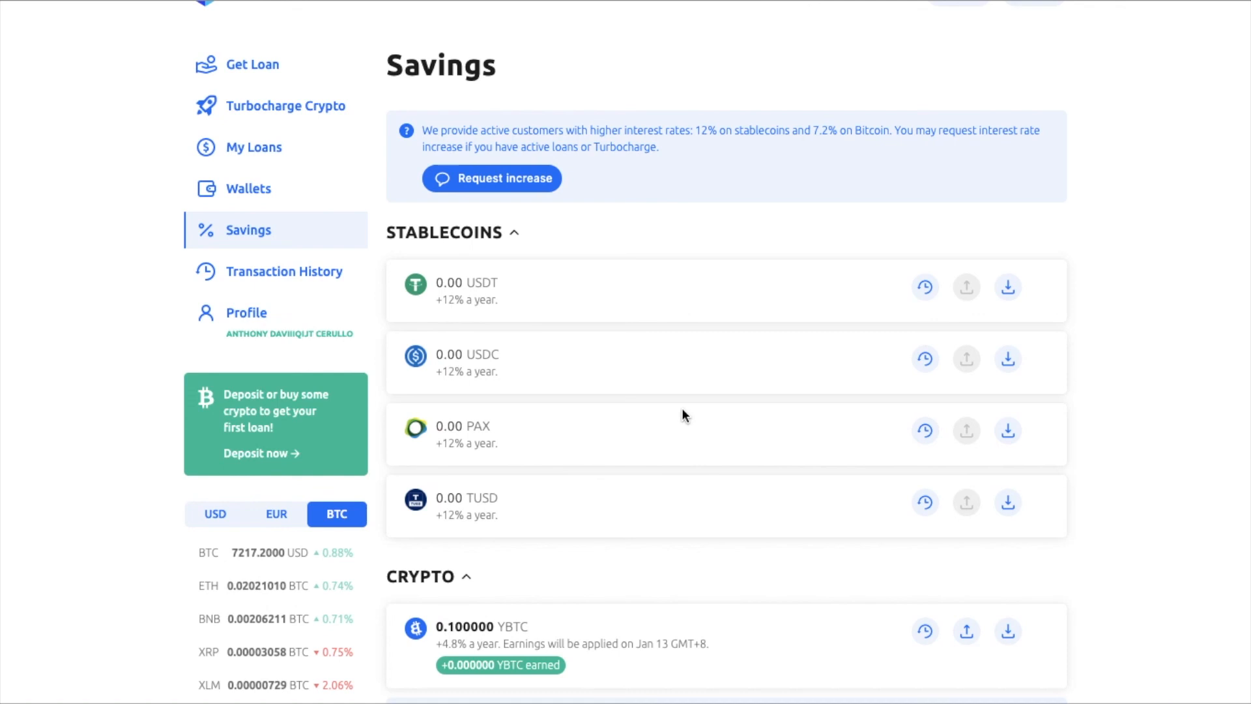
key(super+shift+5)
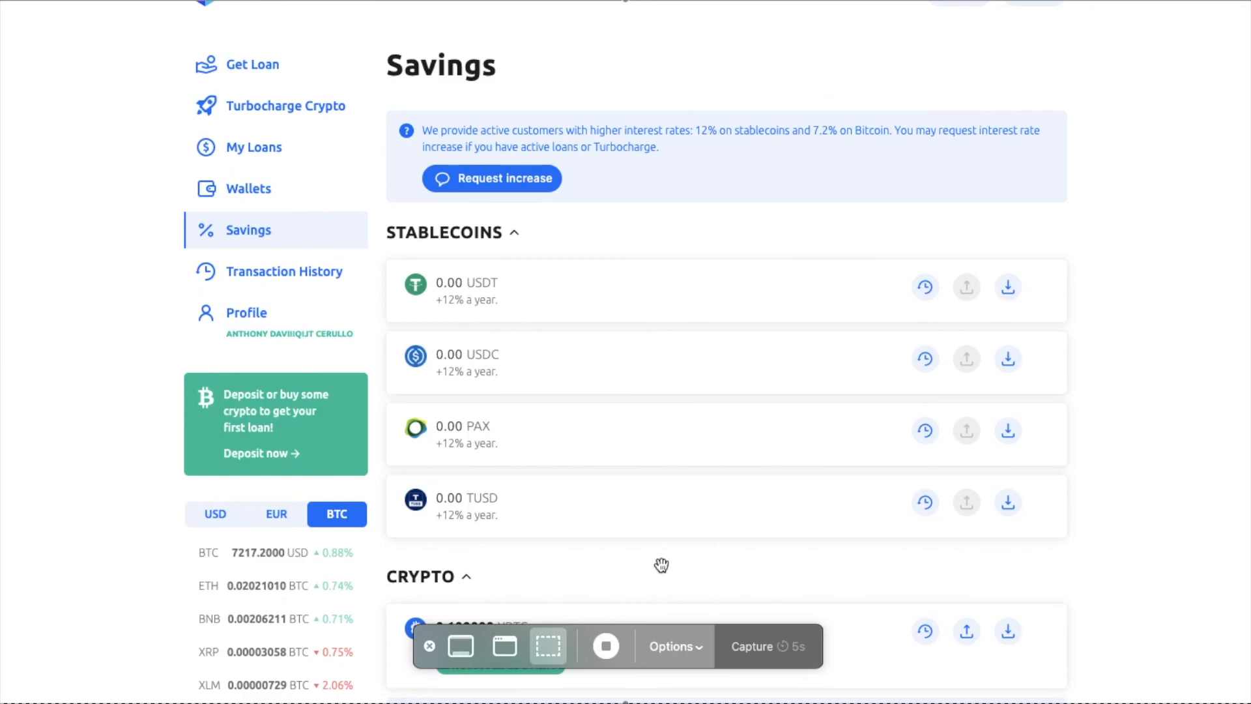
click(599, 647)
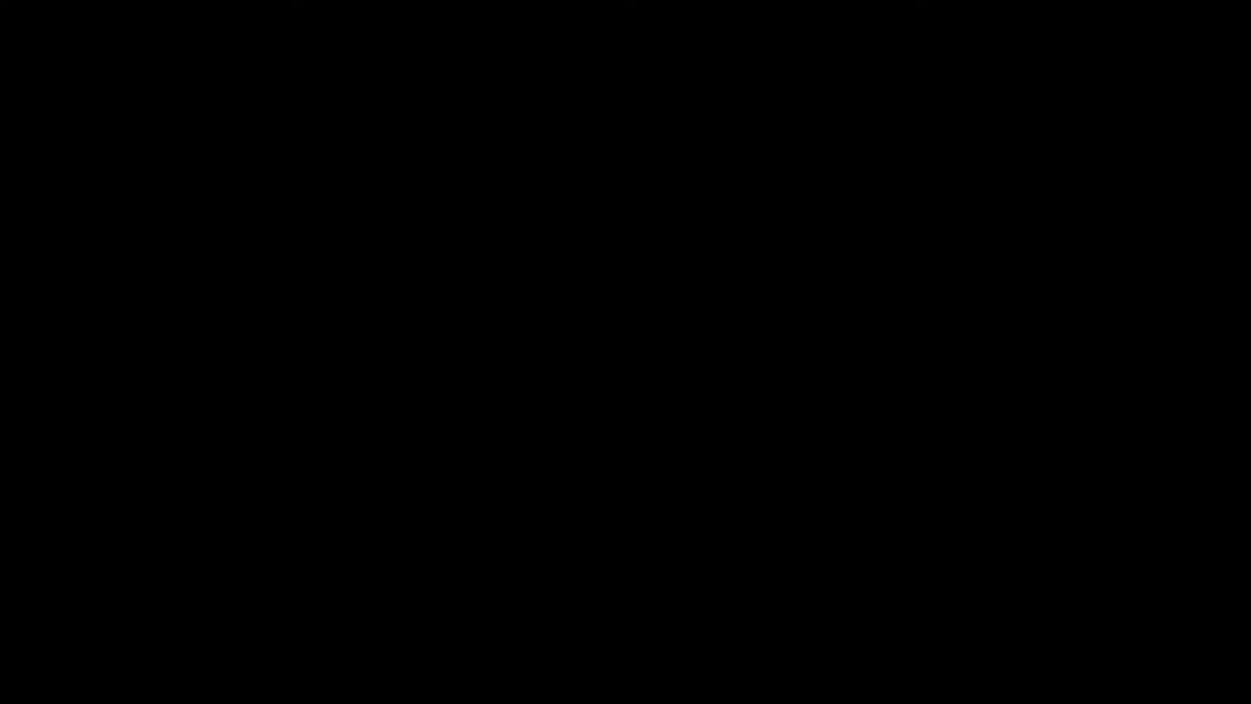